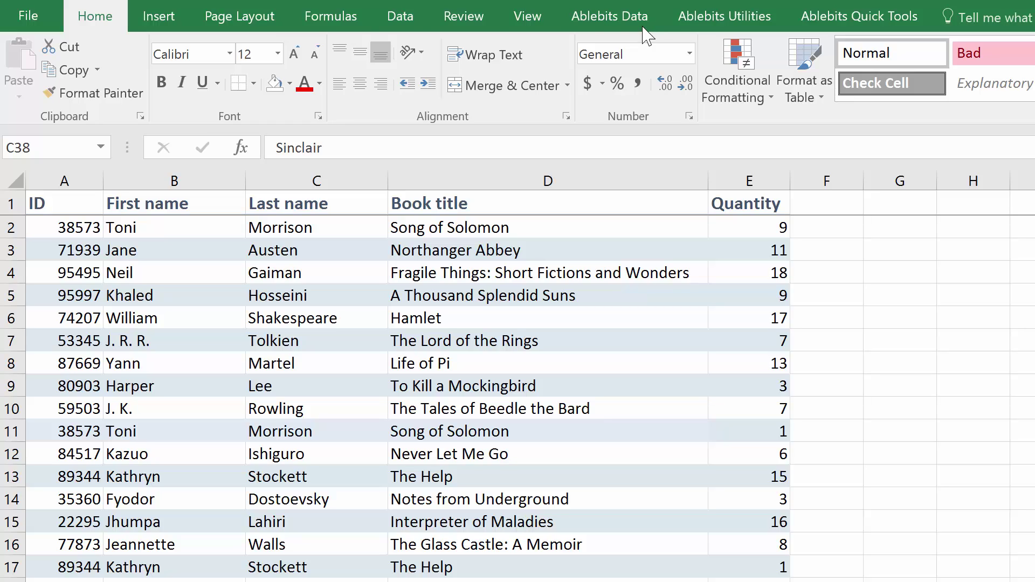
Remove rows duplicating first name, last name and book title, dropping 572 rows
left_click(412, 28)
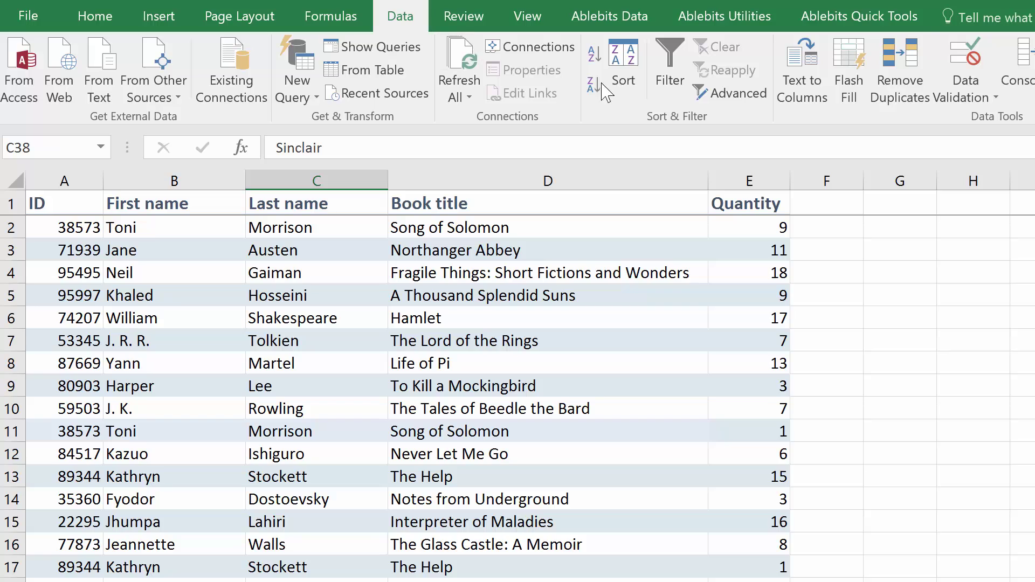
left_click(913, 101)
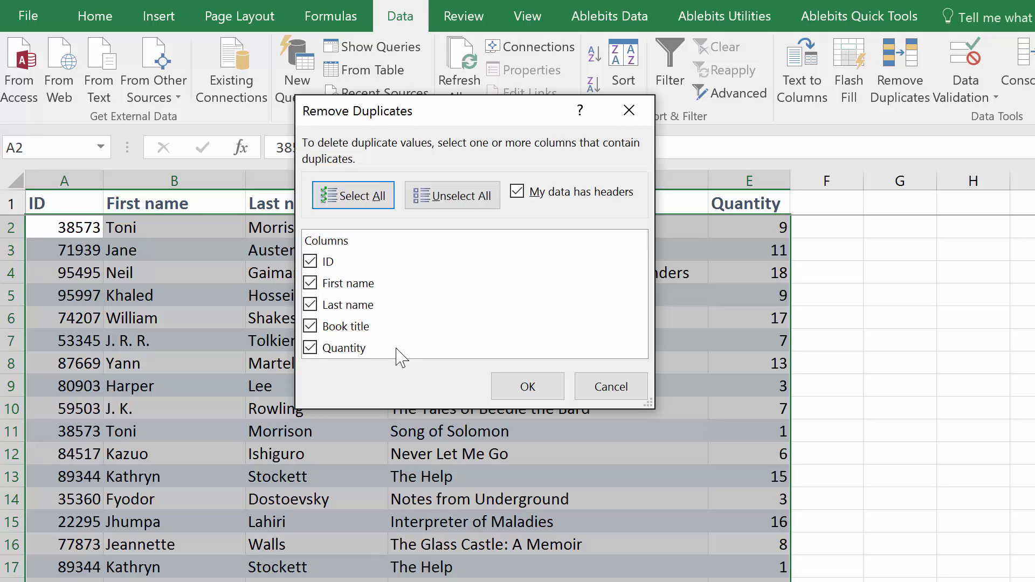
left_click(452, 198)
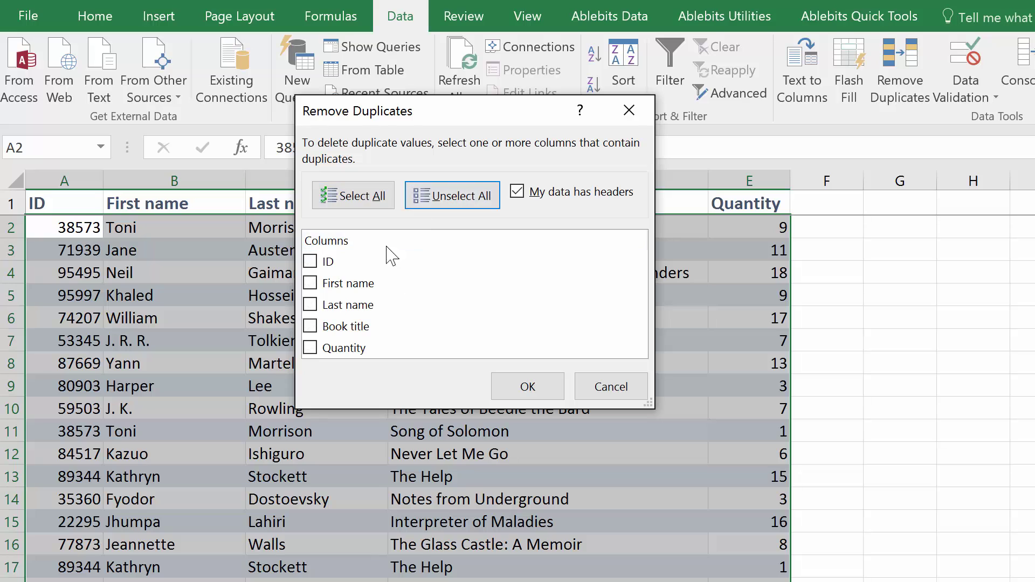
left_click(312, 263)
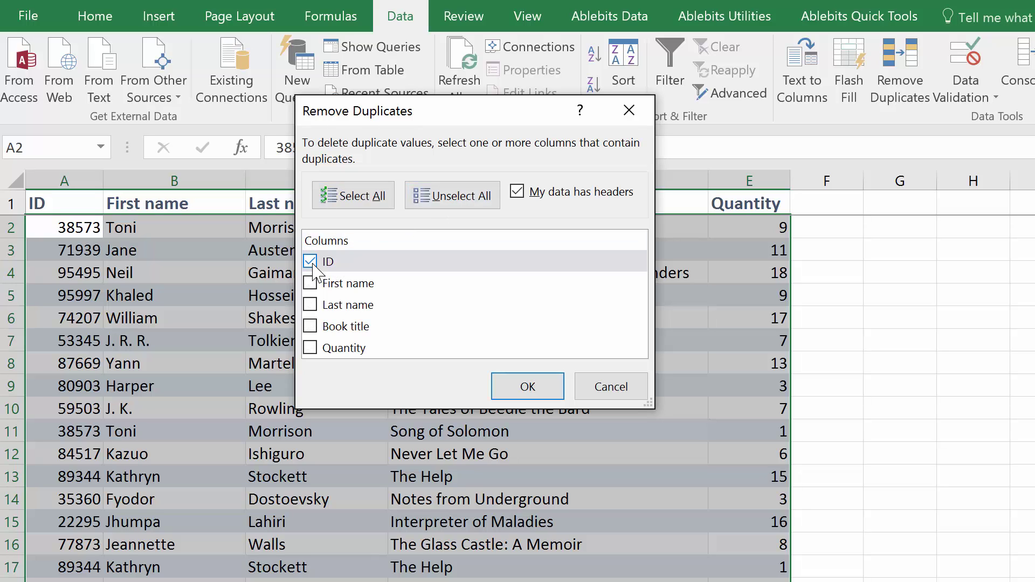
left_click(327, 204)
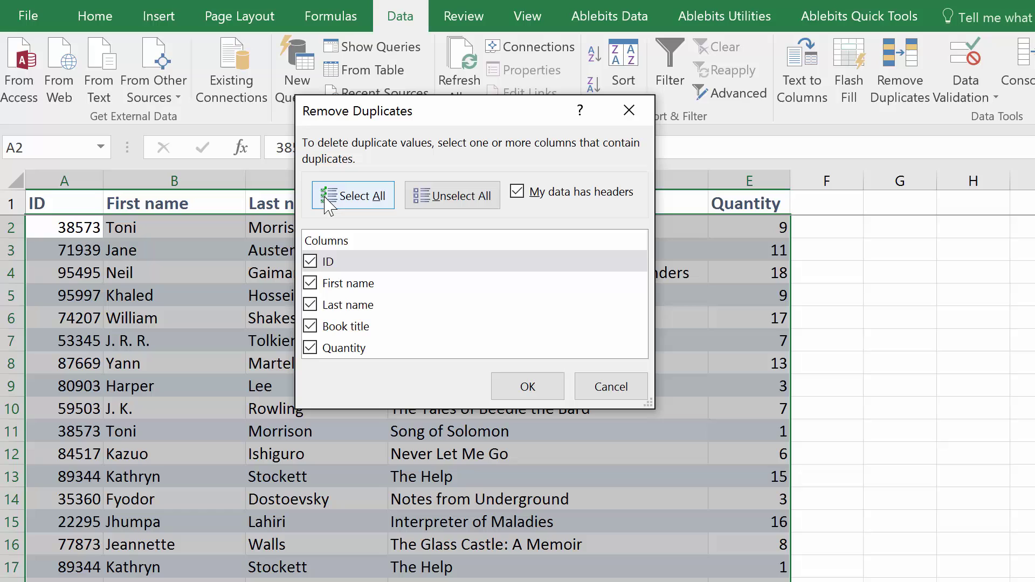
left_click(311, 261)
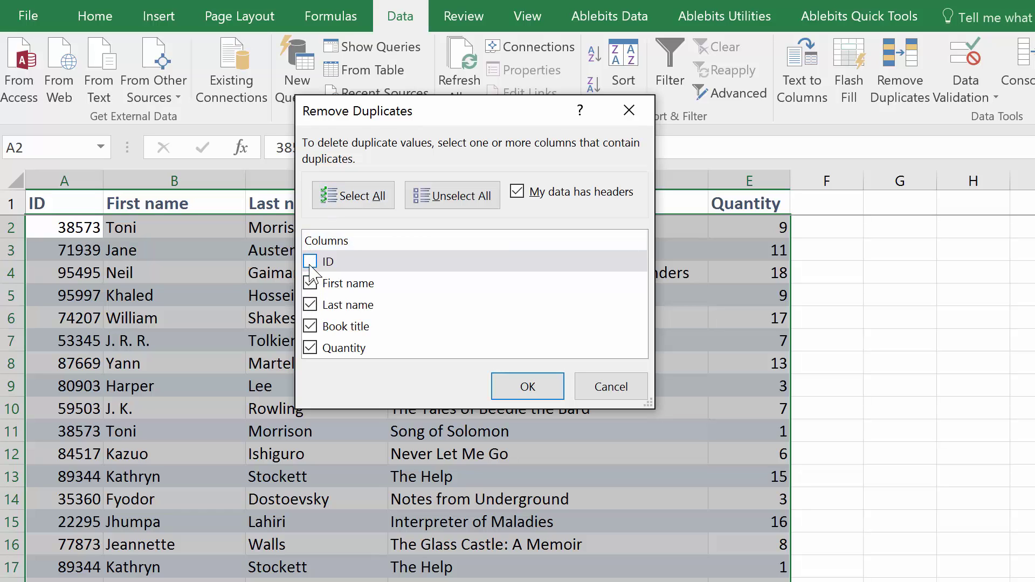
left_click(311, 348)
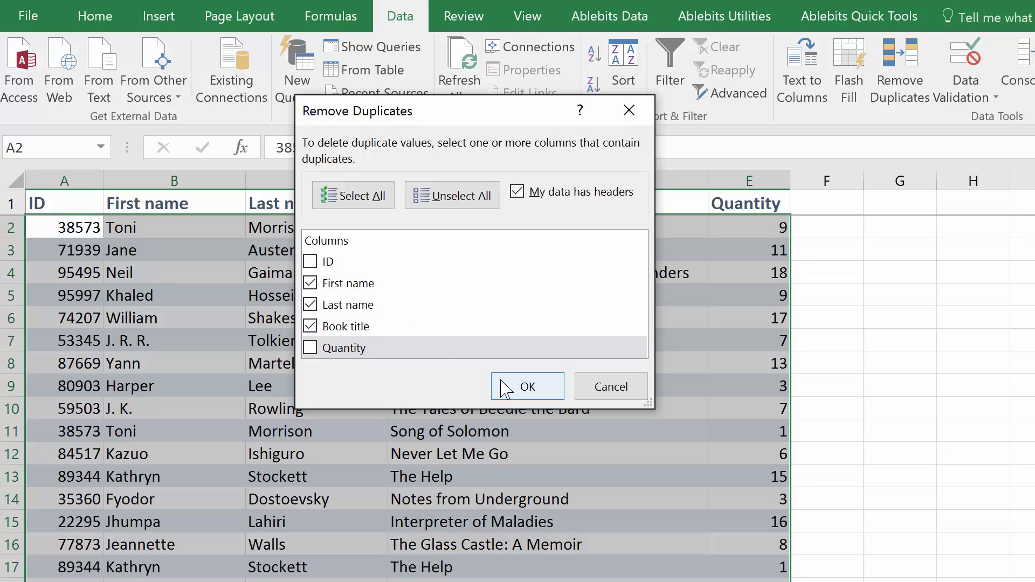
left_click(507, 393)
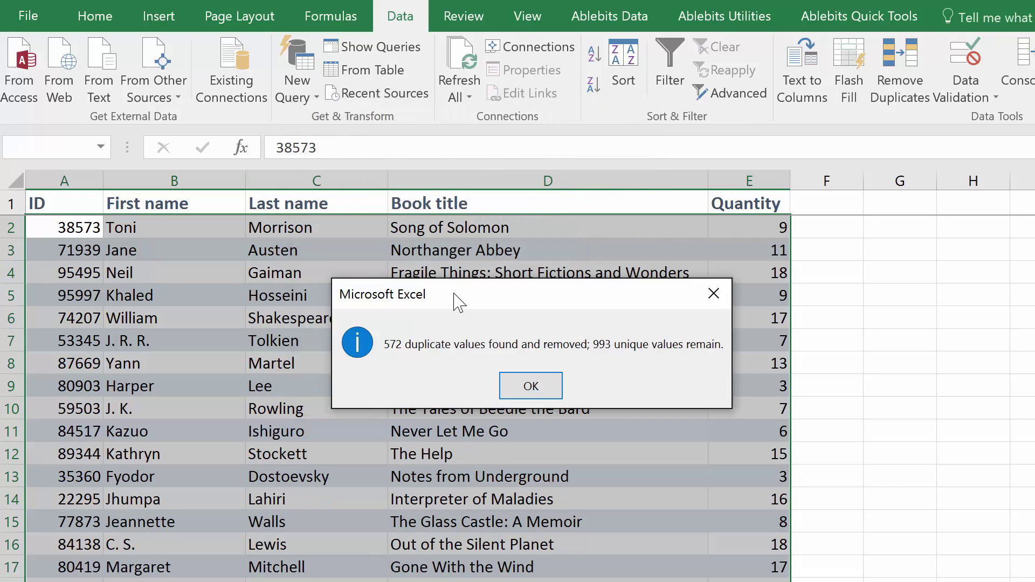
left_click(531, 386)
Give column D a Duplicate Values conditional format with a light green custom fill
key("ctrl+Home")
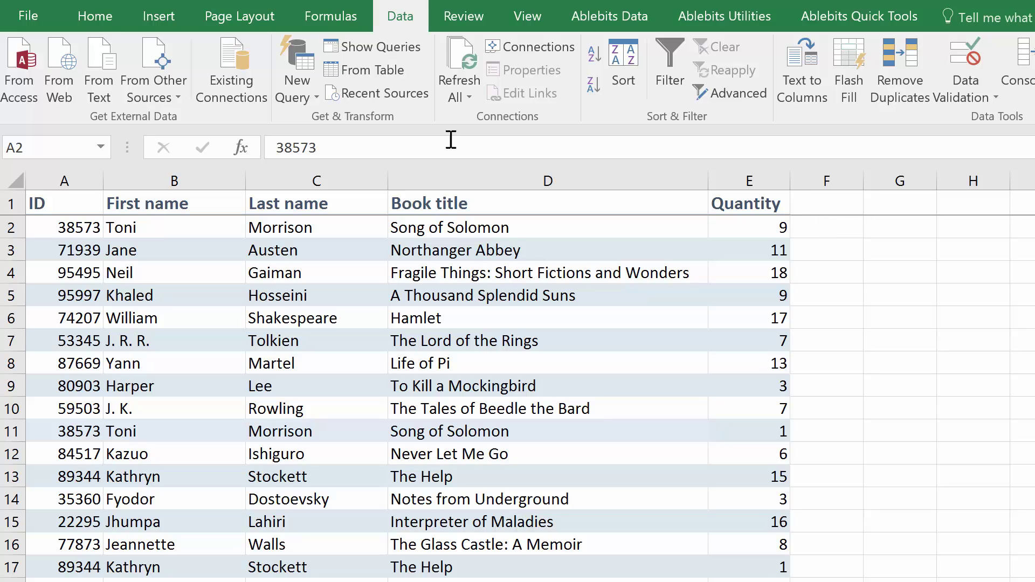
left_click(95, 16)
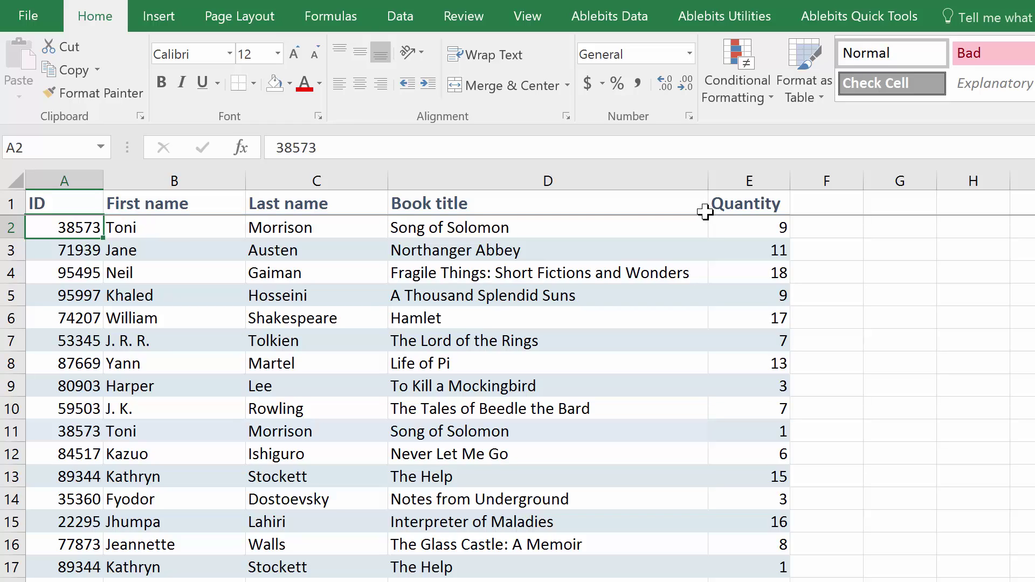
left_click(640, 178)
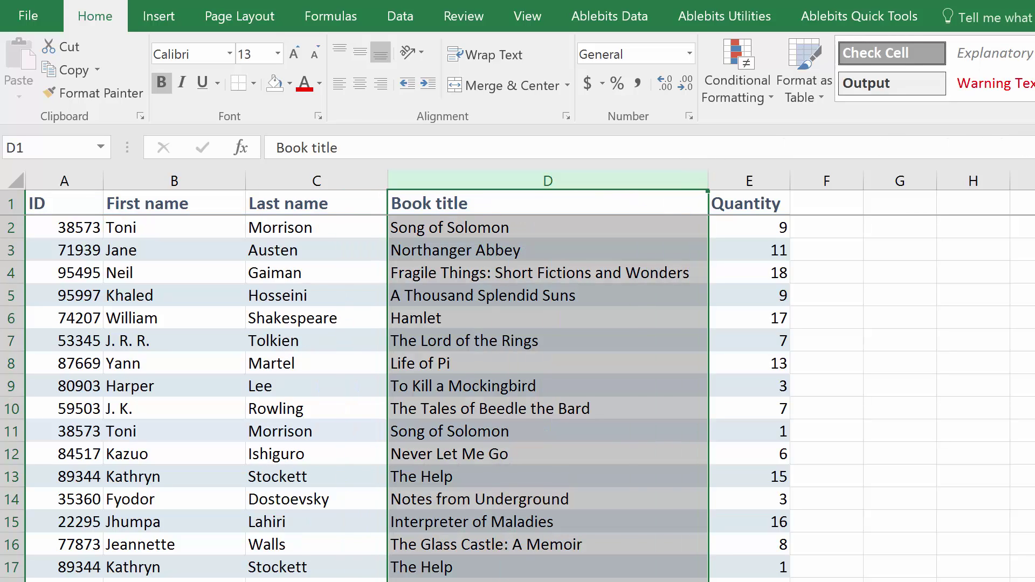
left_click(760, 98)
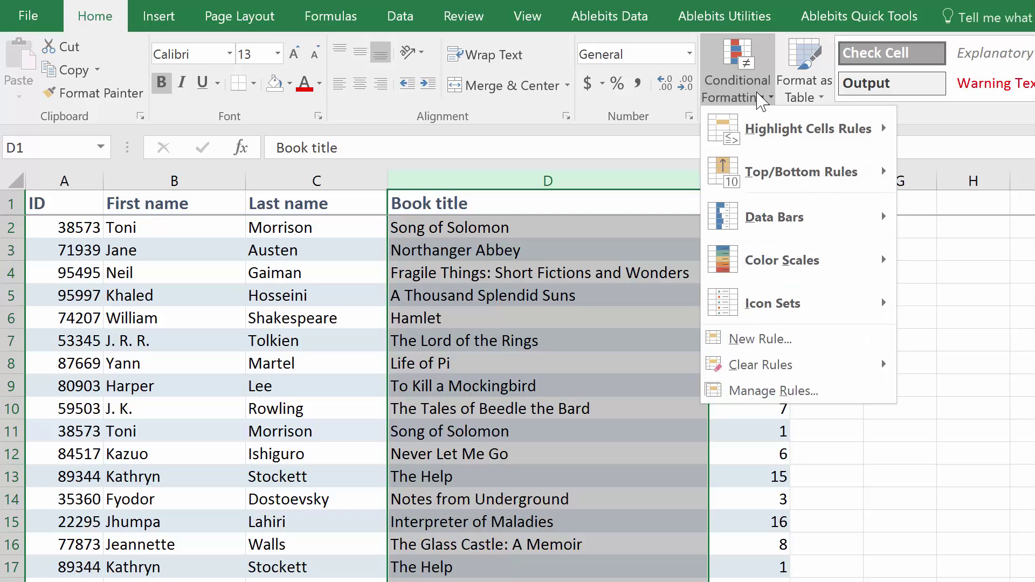
mouse_move(809, 132)
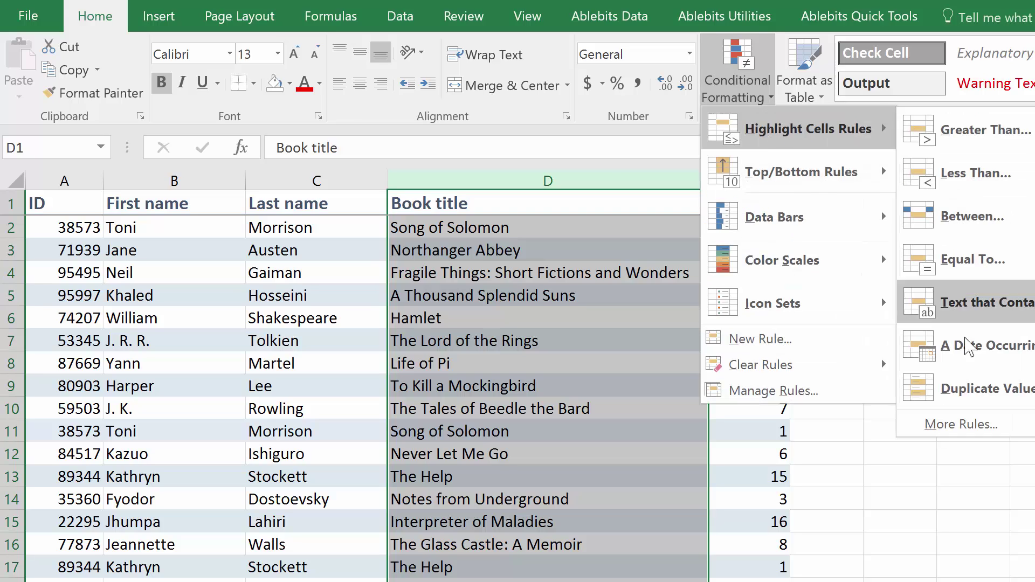
left_click(968, 390)
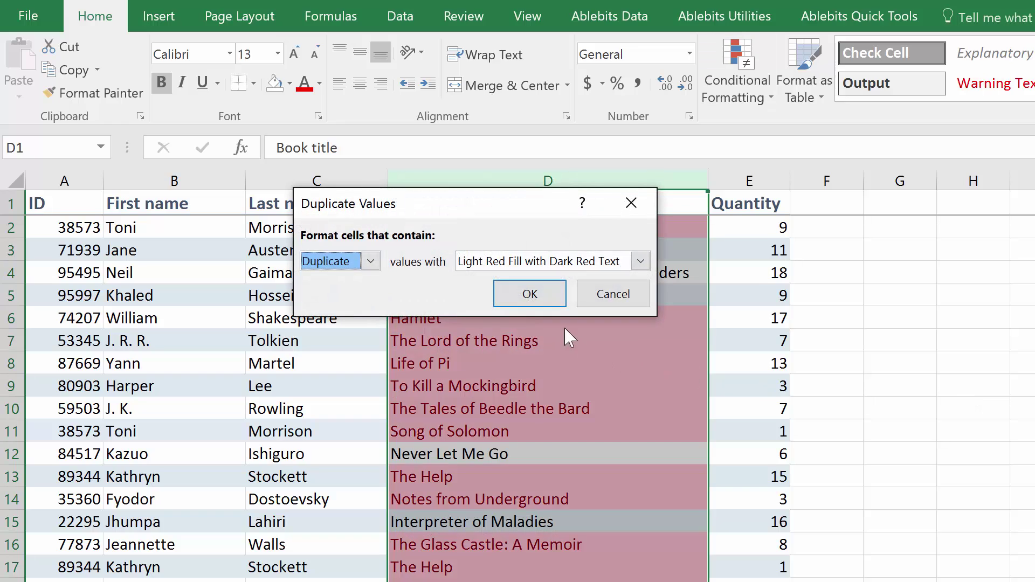
left_click(641, 262)
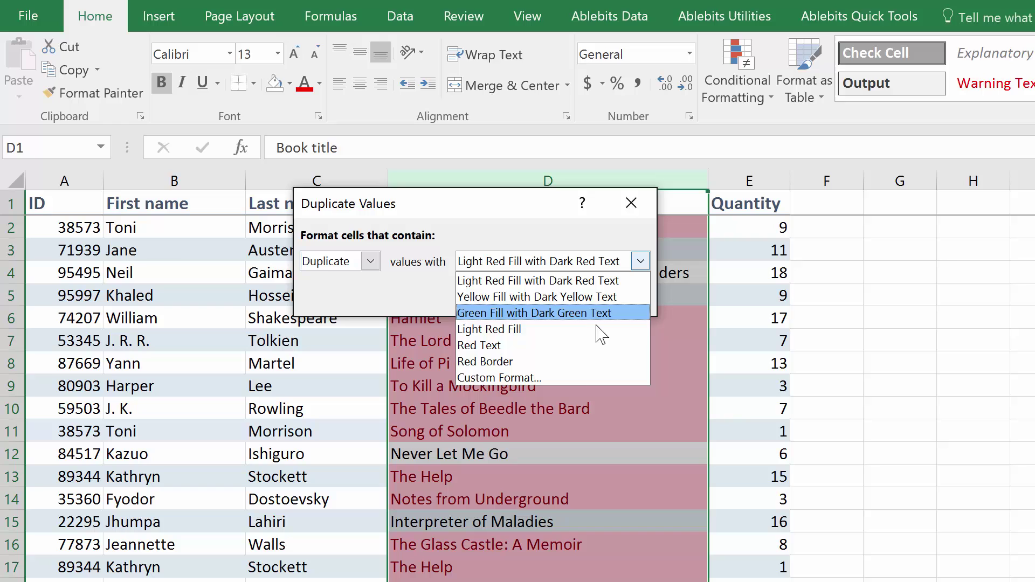
left_click(558, 378)
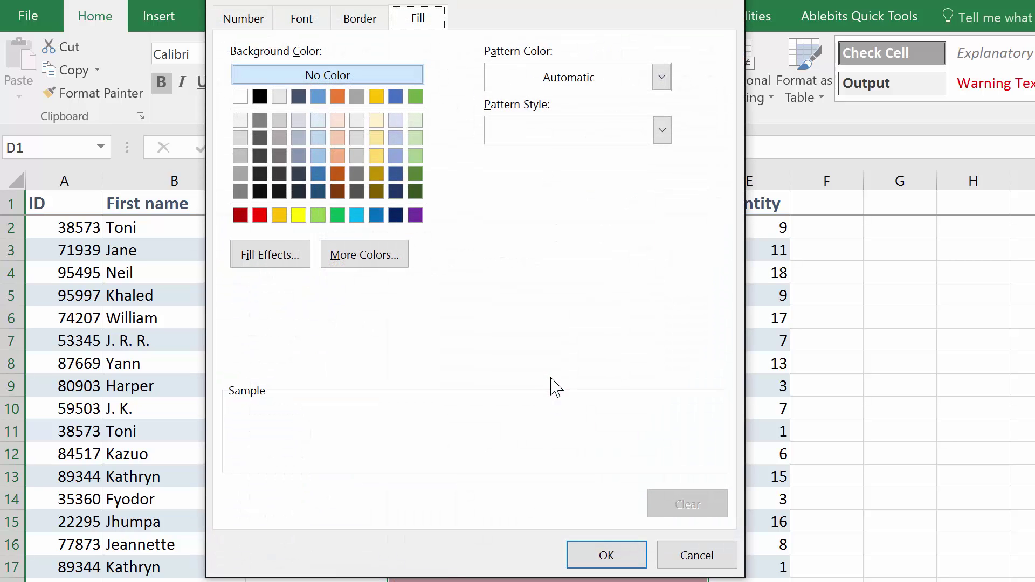
left_click(415, 138)
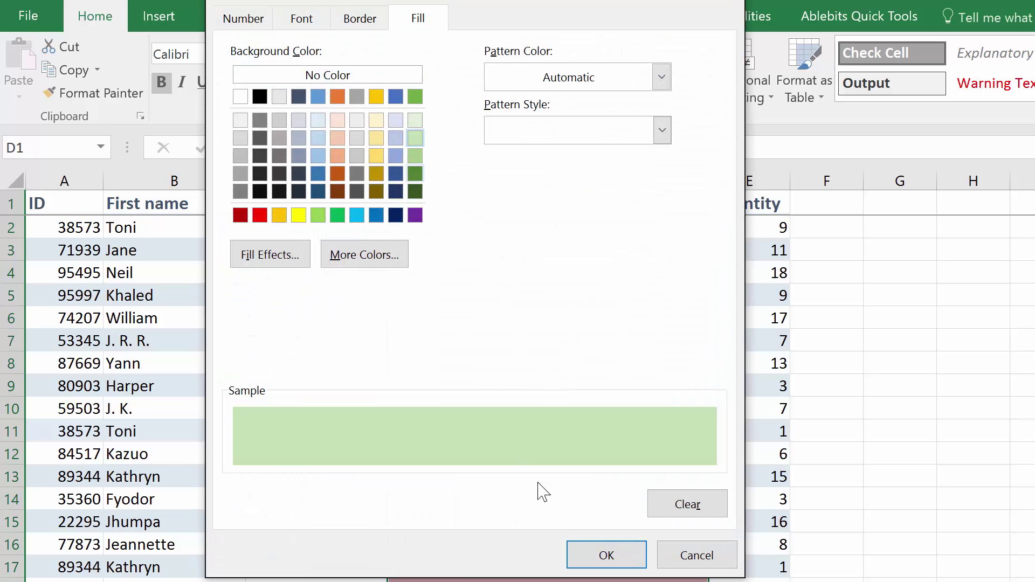
left_click(594, 555)
left_click(531, 296)
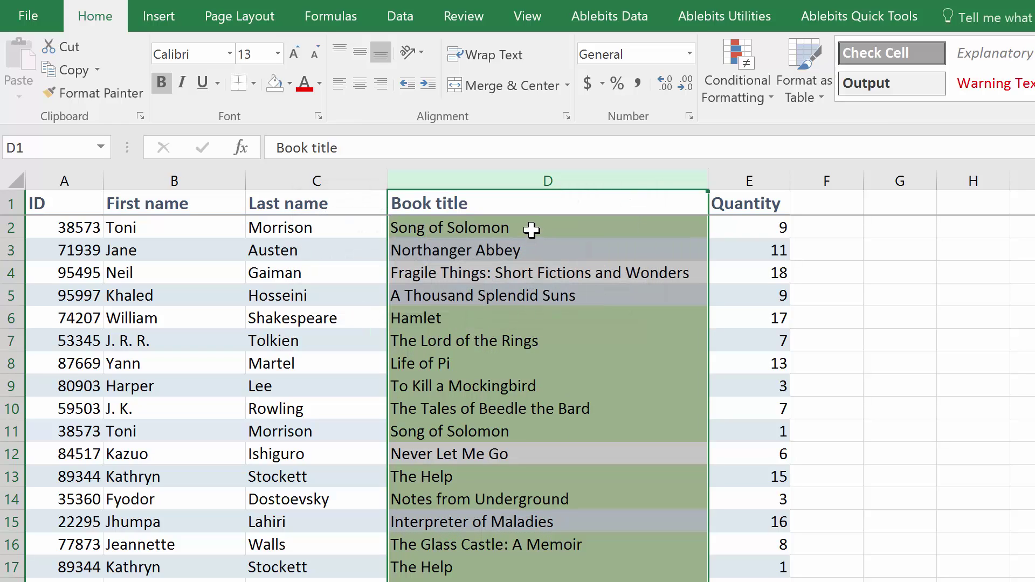
Enter 'The Clan of the Cave Bear' below Trainspotting in row 1567
left_click(532, 227)
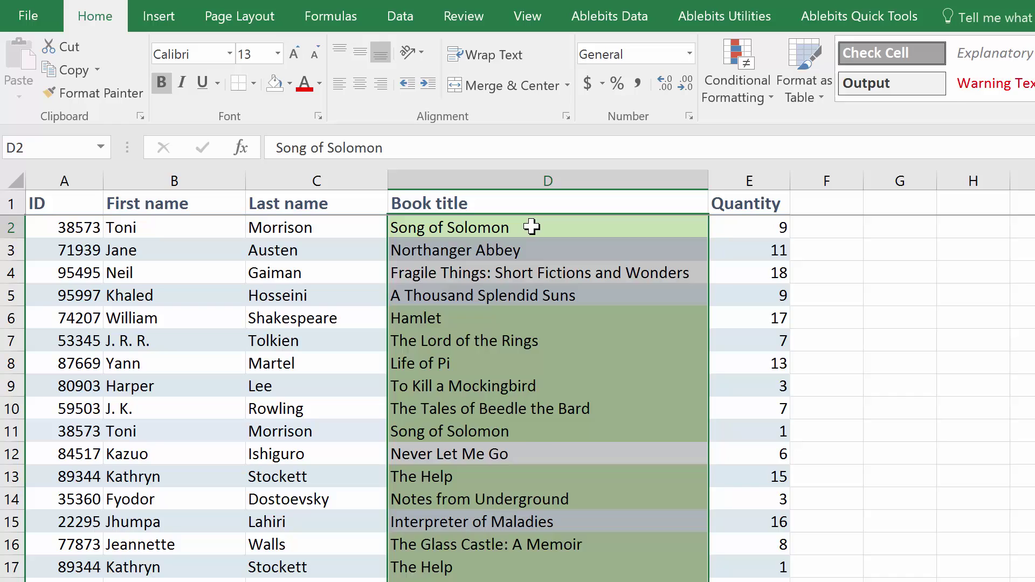
key("ctrl+Down")
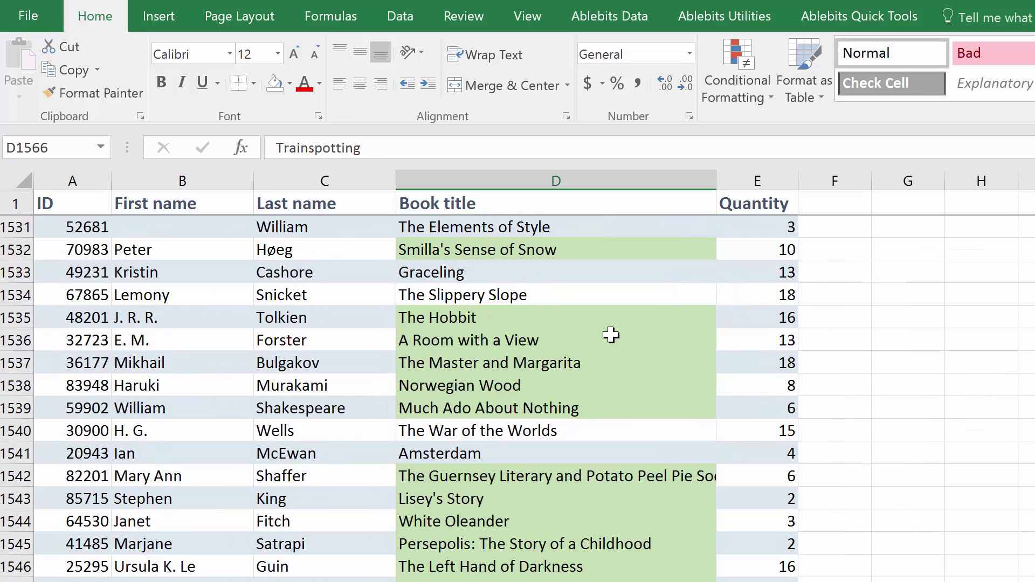
scroll(643, 346, "down", 1)
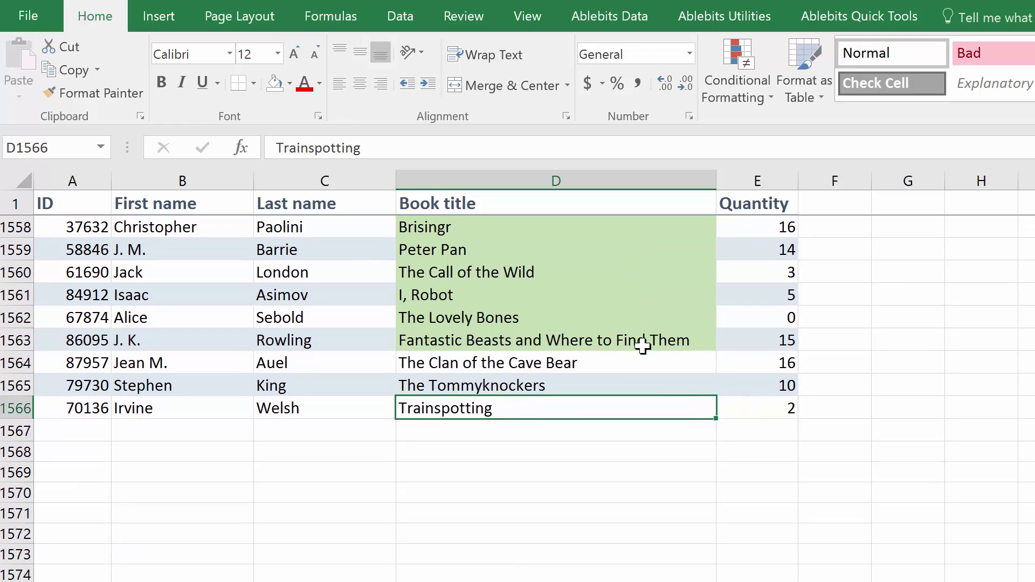
scroll(643, 347, "up", 1)
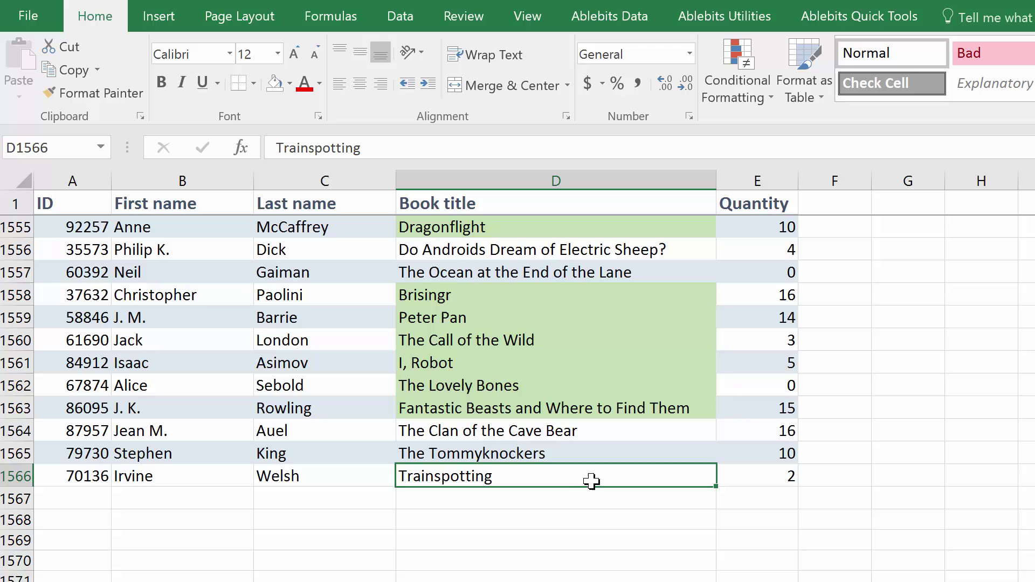
left_click(593, 500)
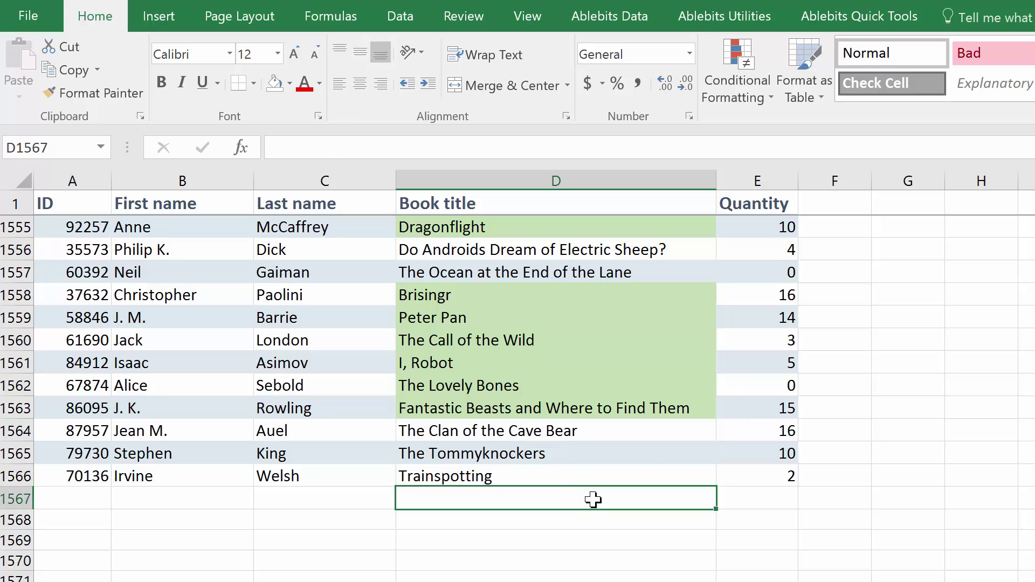
type("The Clan of the Cave Bear")
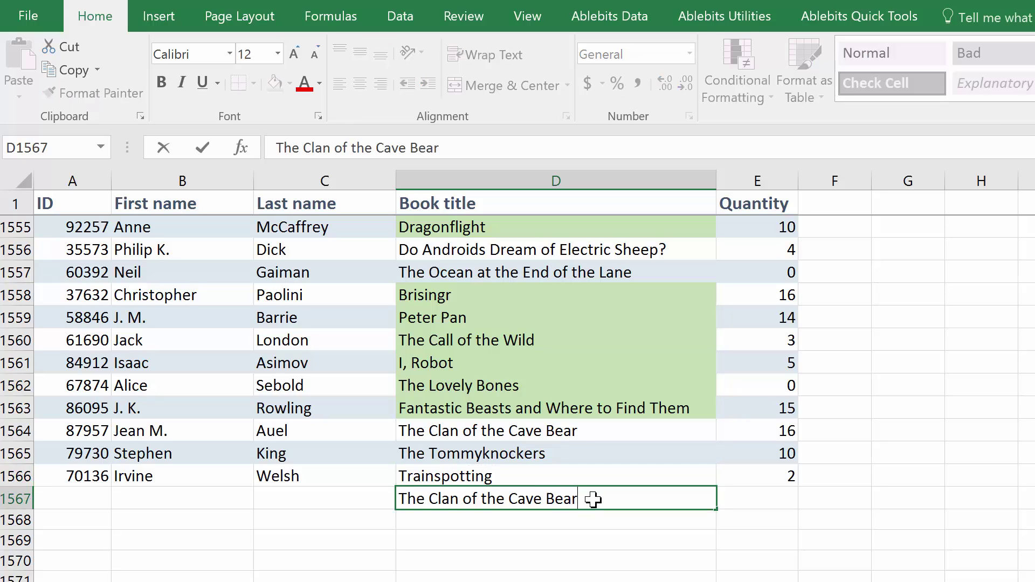
key("Return")
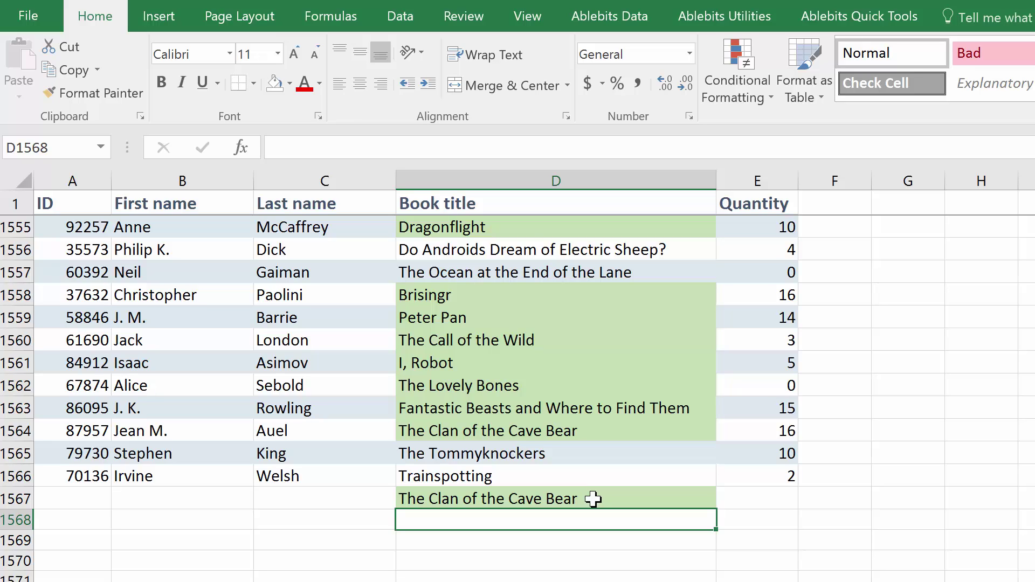
Compare the green titles in D1567 and D1564, leaving D1567 selected
left_click(590, 499)
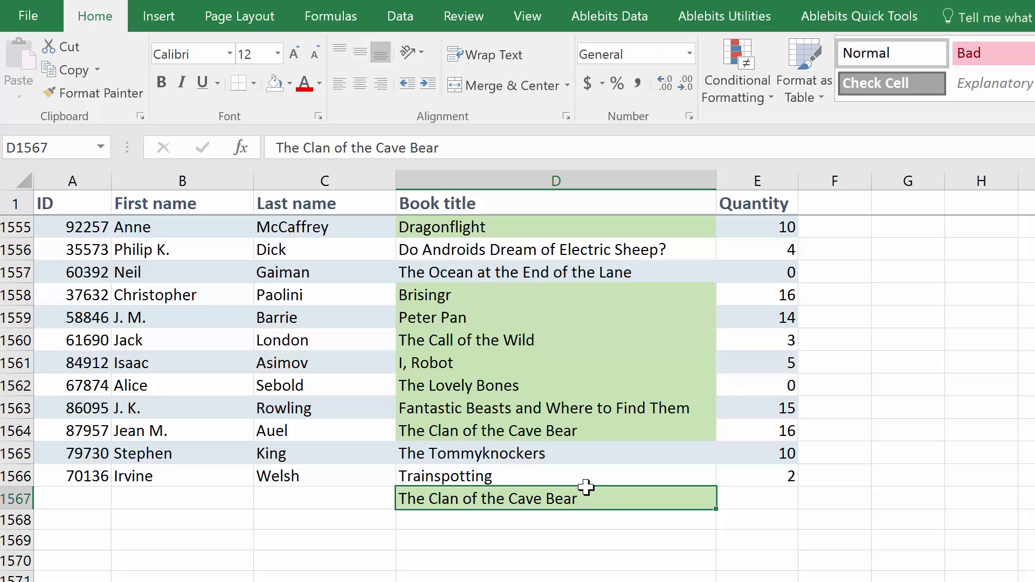
left_click(592, 423, "ctrl")
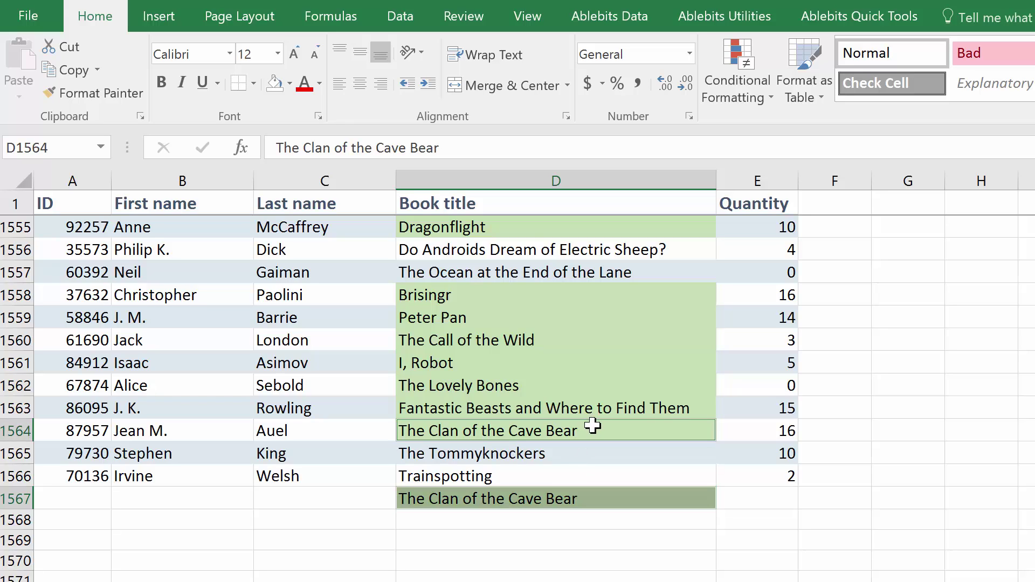
left_click(573, 493)
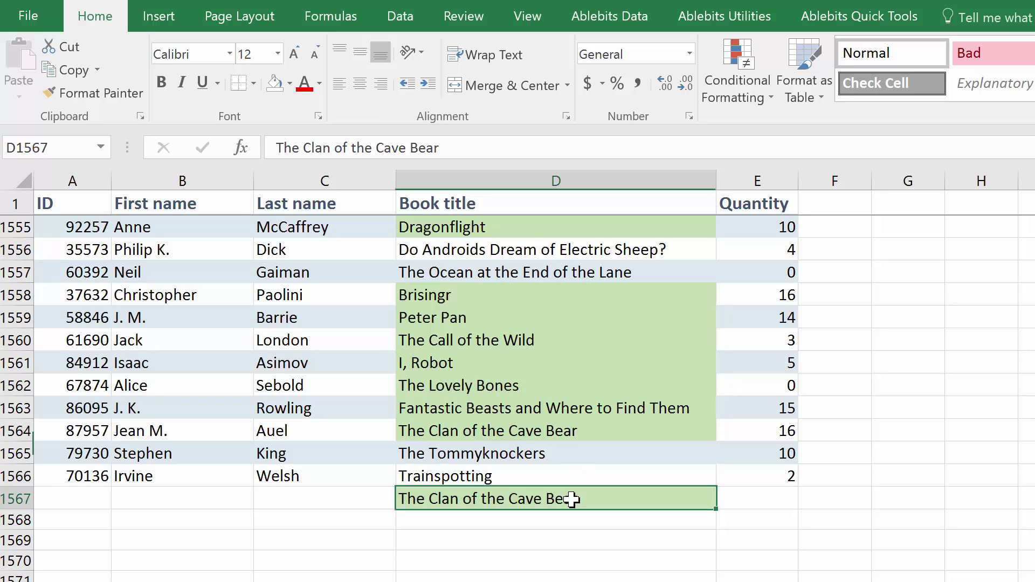
Clear the extra title in D1567 and select the titles from D1566 up to the top
key("Delete")
key("ctrl+space")
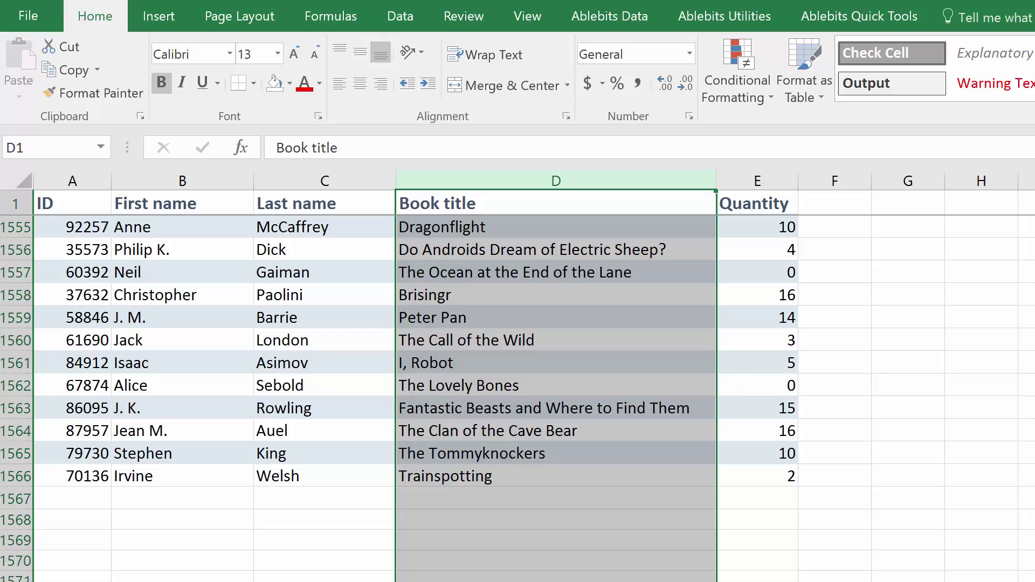
left_click(441, 476)
key("ctrl+shift+Up")
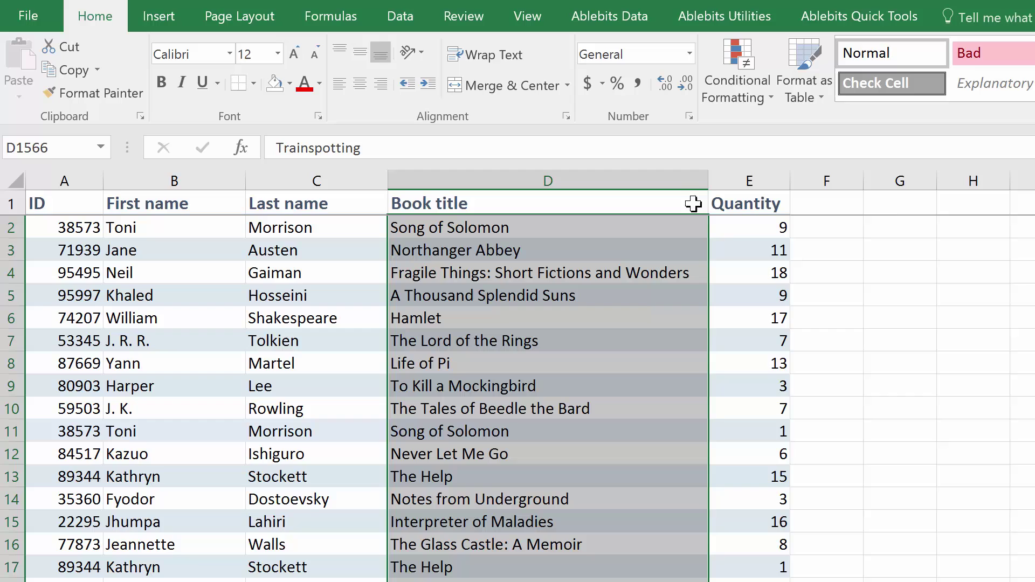
Create a new formula rule with =COUNTIF($D$2:$D2,$D2)>1 as its condition
left_click(763, 101)
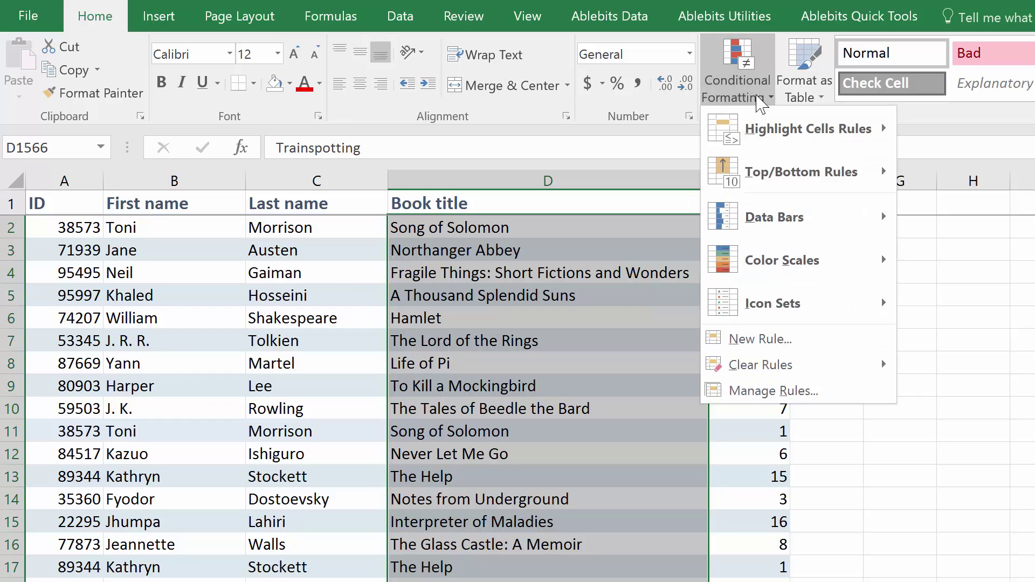
left_click(761, 339)
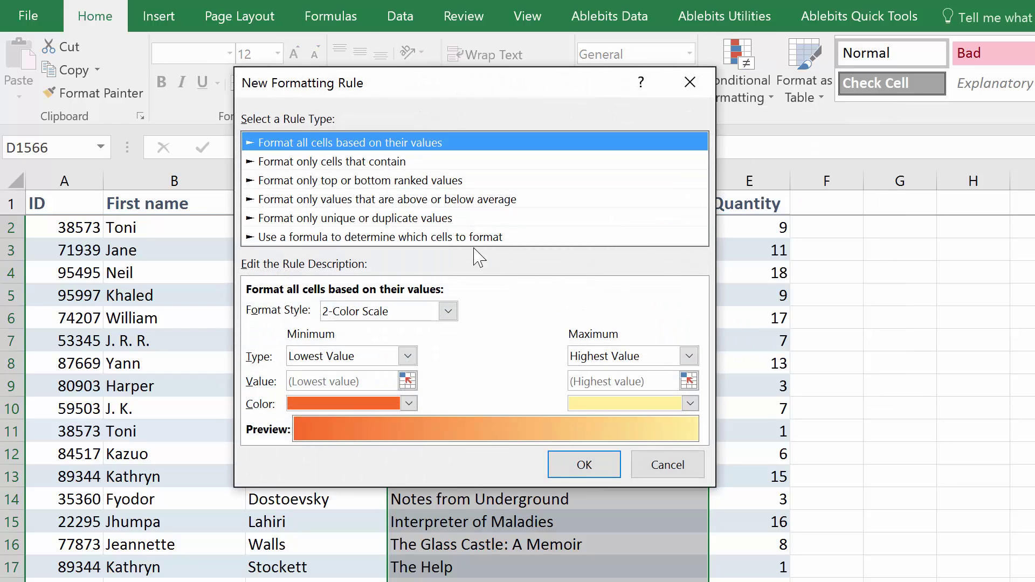
left_click(465, 237)
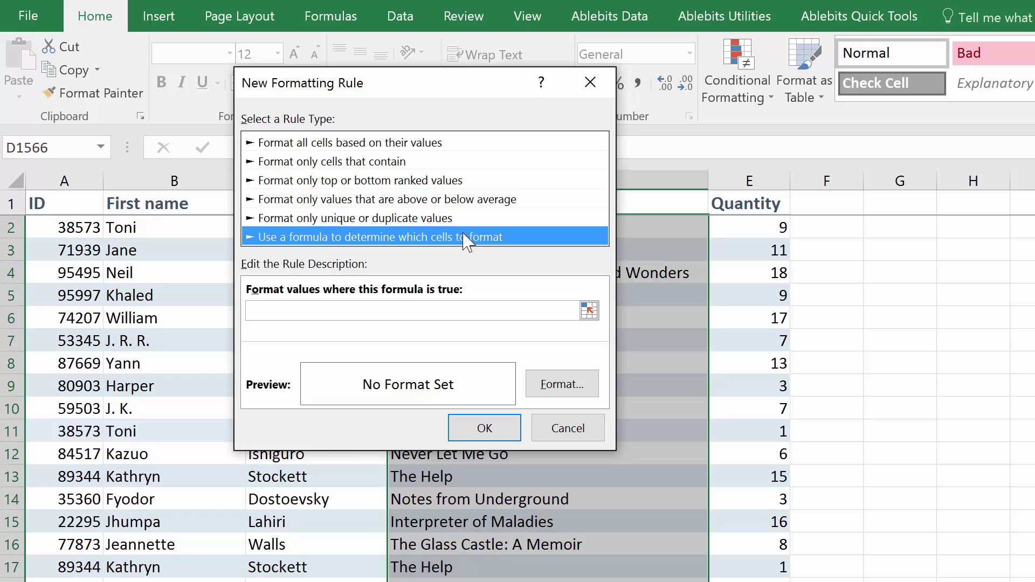
left_click(453, 314)
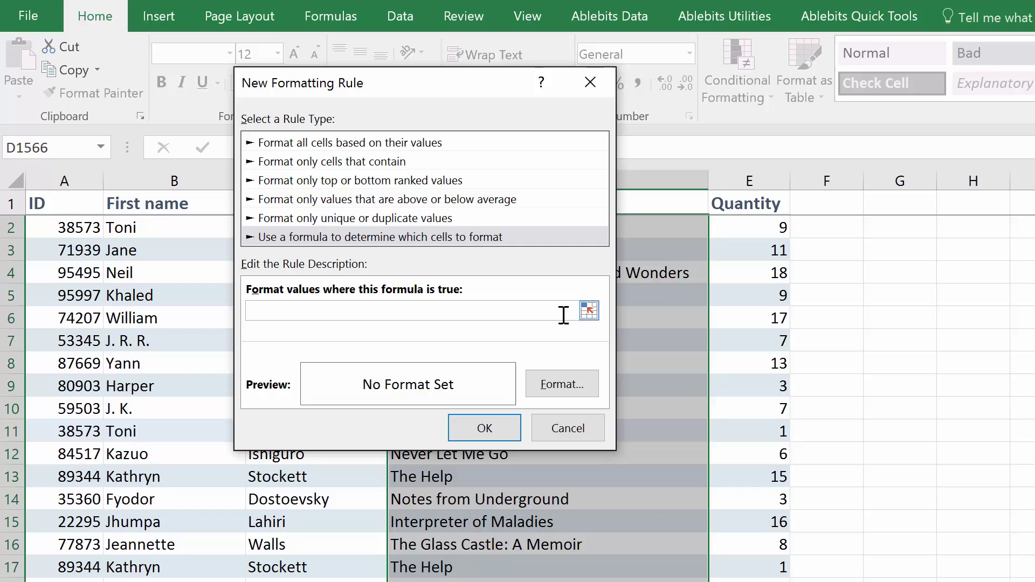
type("=COUNTIF")
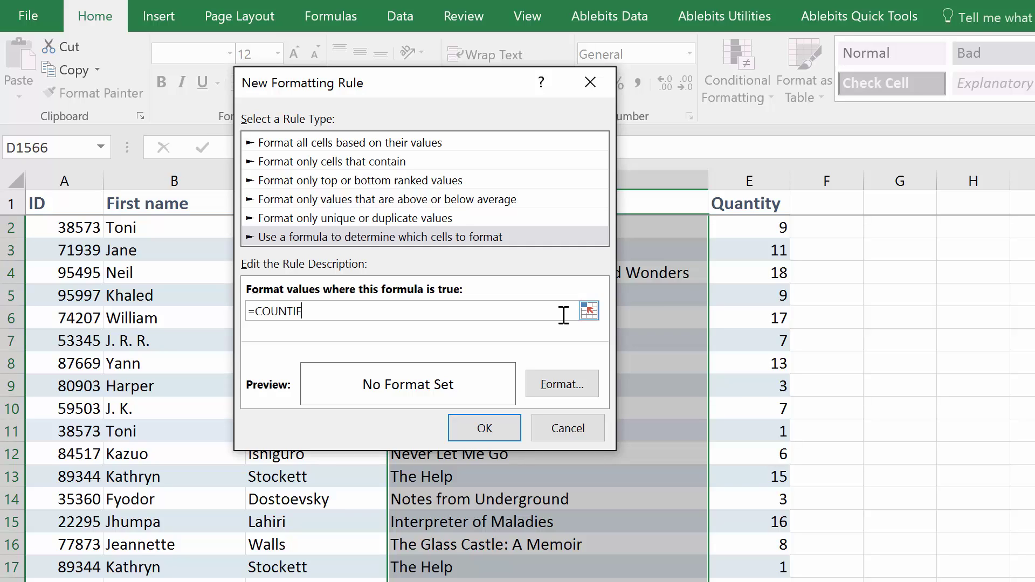
type("($D$2")
type(":$D2")
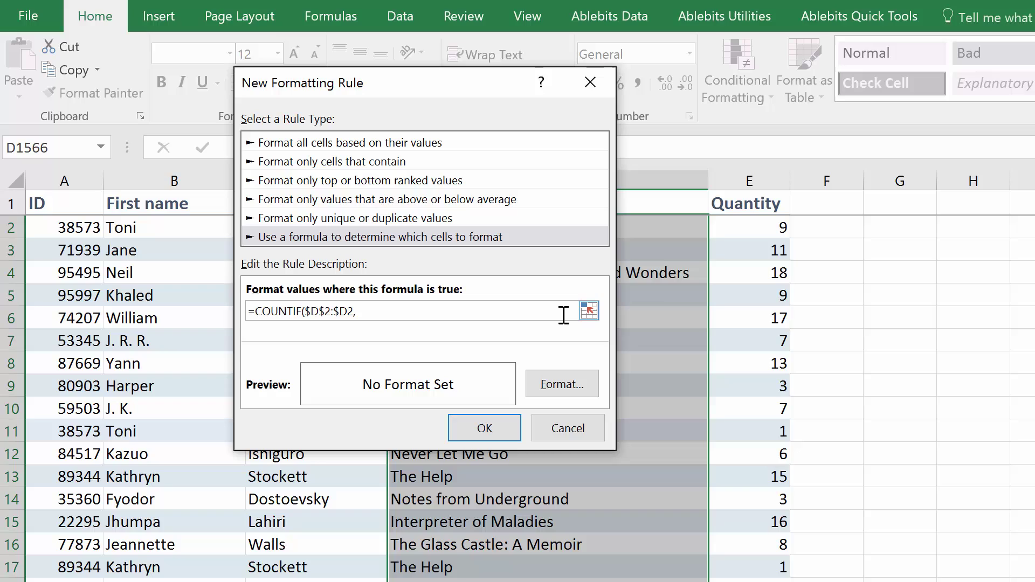
type(",$D2")
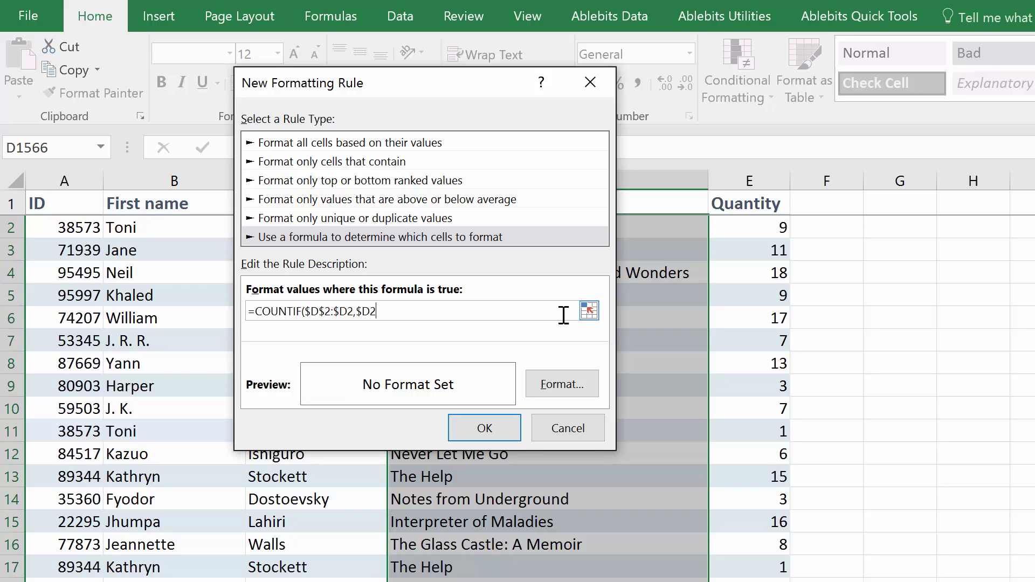
type(")>1")
Give the COUNTIF rule a light green fill and apply it, shading repeat titles in rows 11 and 17
left_click(562, 399)
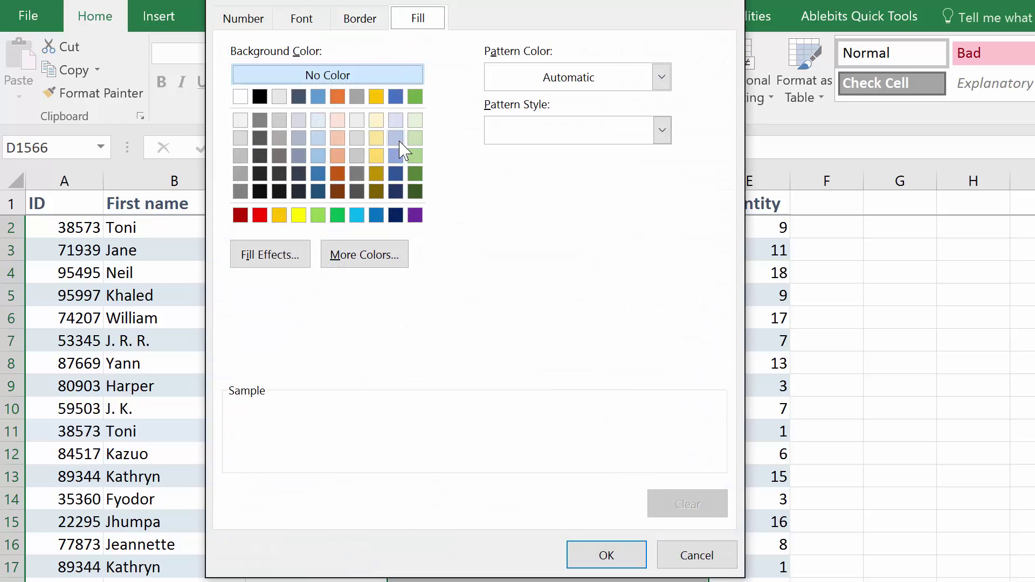
left_click(415, 138)
left_click(620, 555)
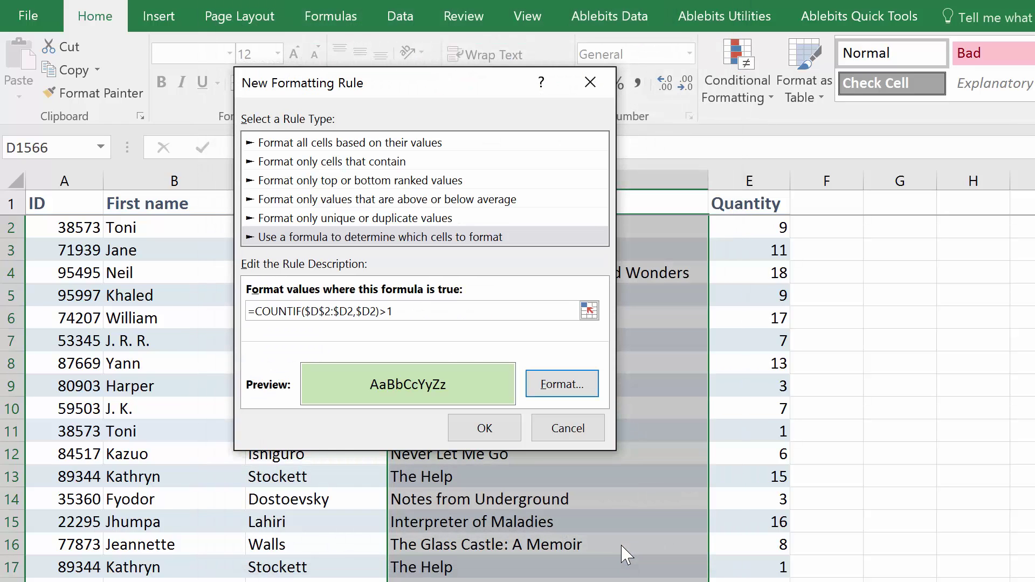
left_click(483, 427)
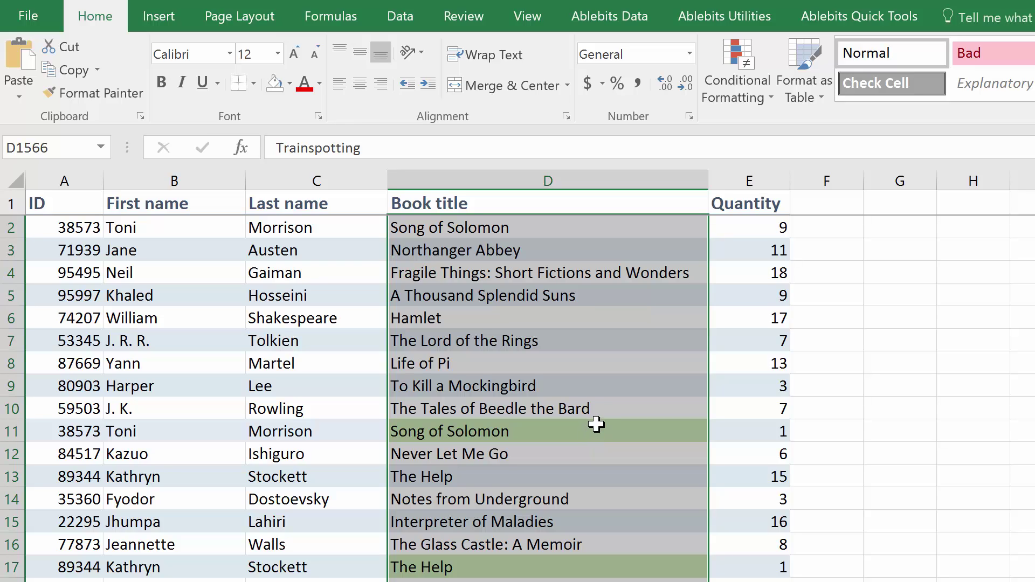
Enter =COUNTIF($D$2:$D2,$D2)>1 in F2, fill it down column F, and check row 11's TRUE
left_click(812, 228)
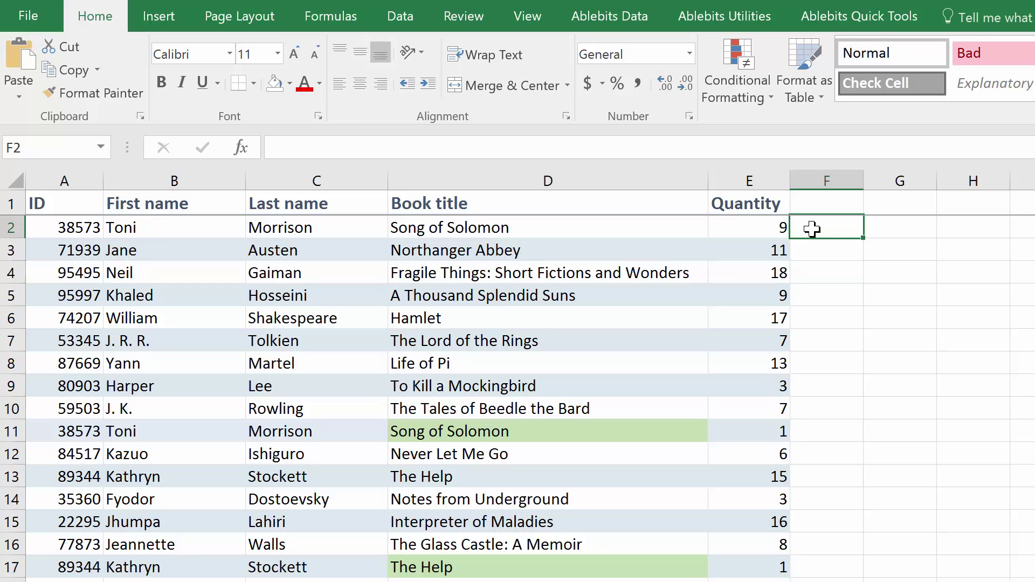
left_click(647, 150)
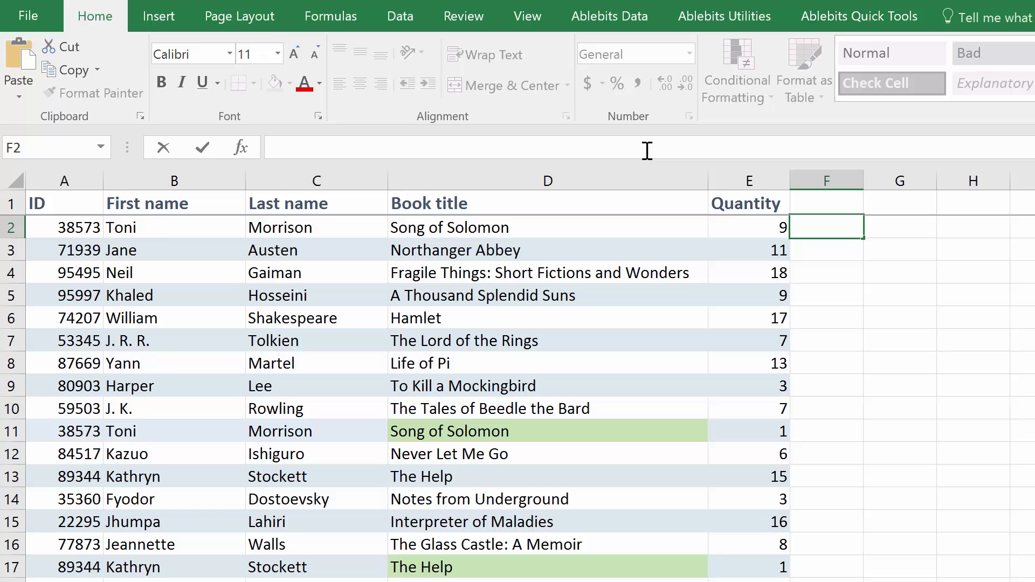
type("=")
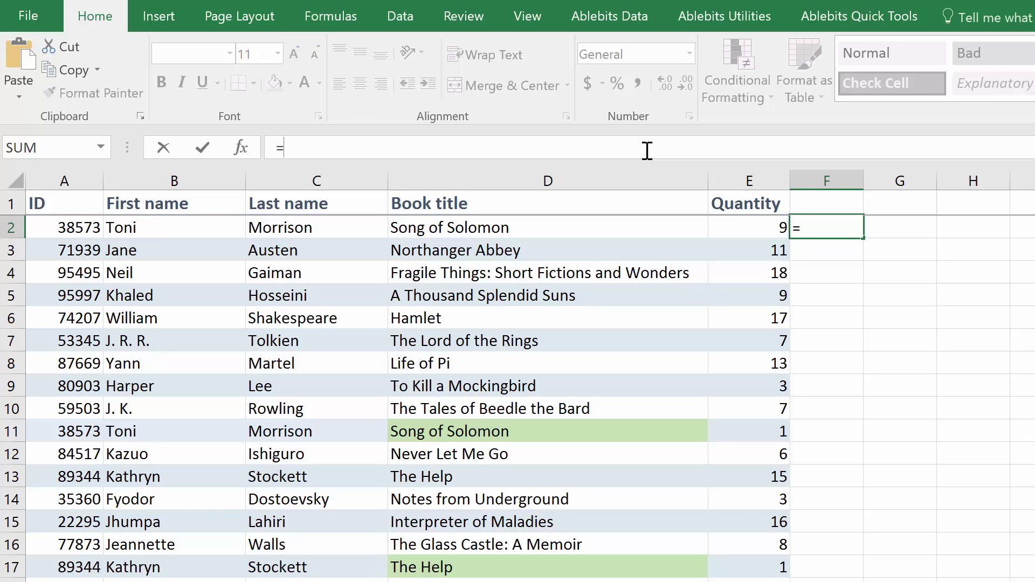
type("COUNTIF")
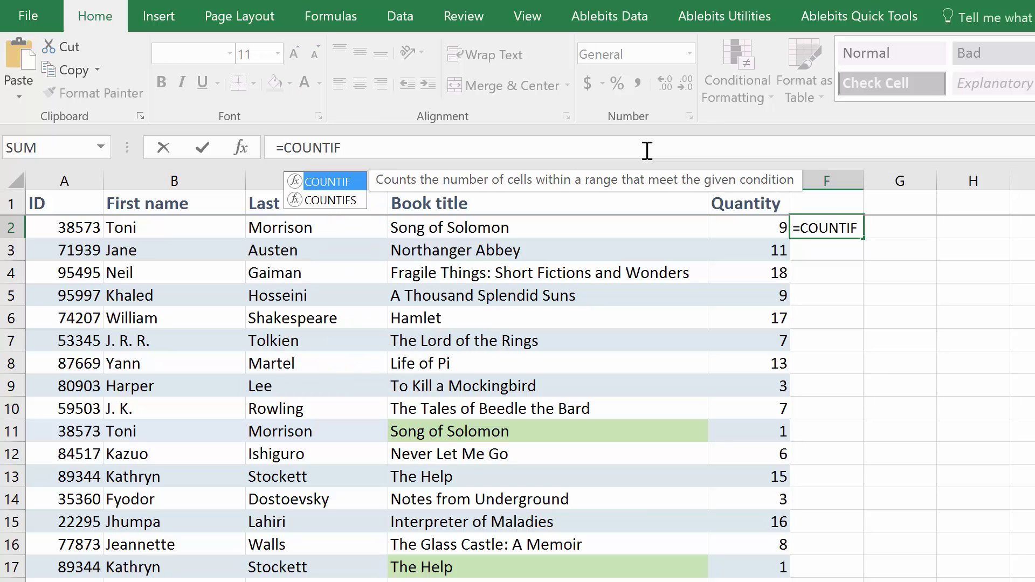
type("($")
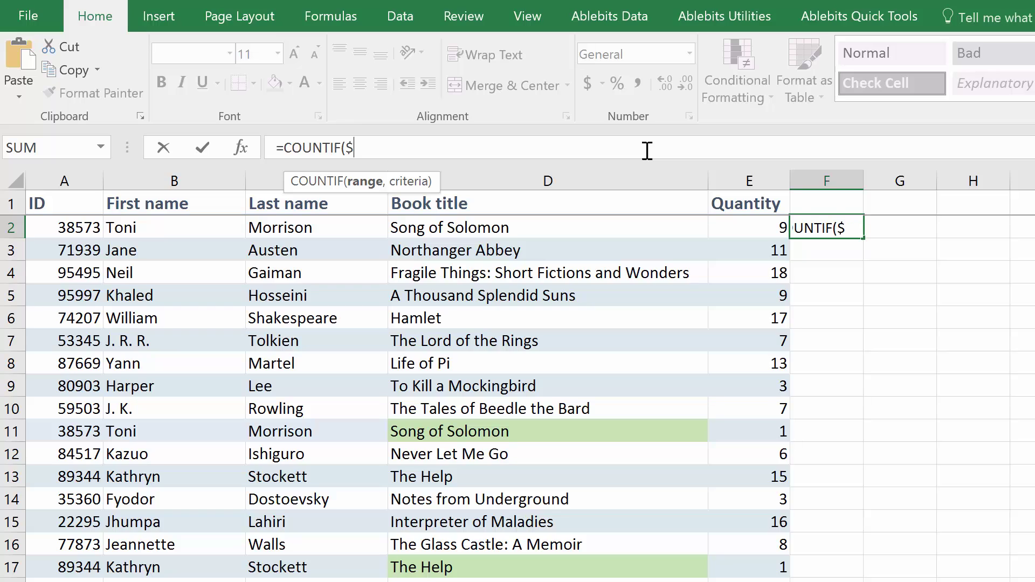
type("D$2")
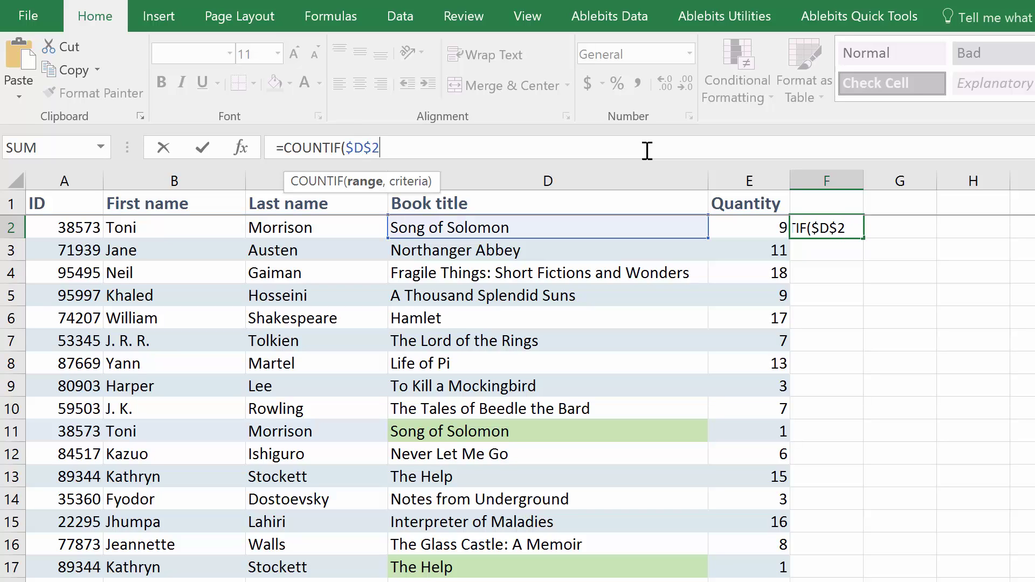
type(":$D")
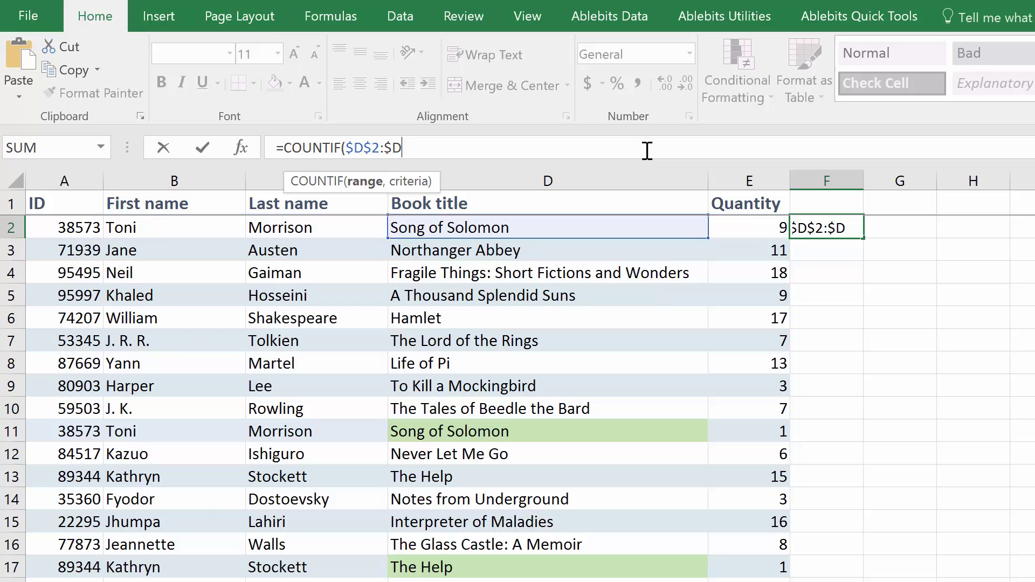
type("2")
type(",$")
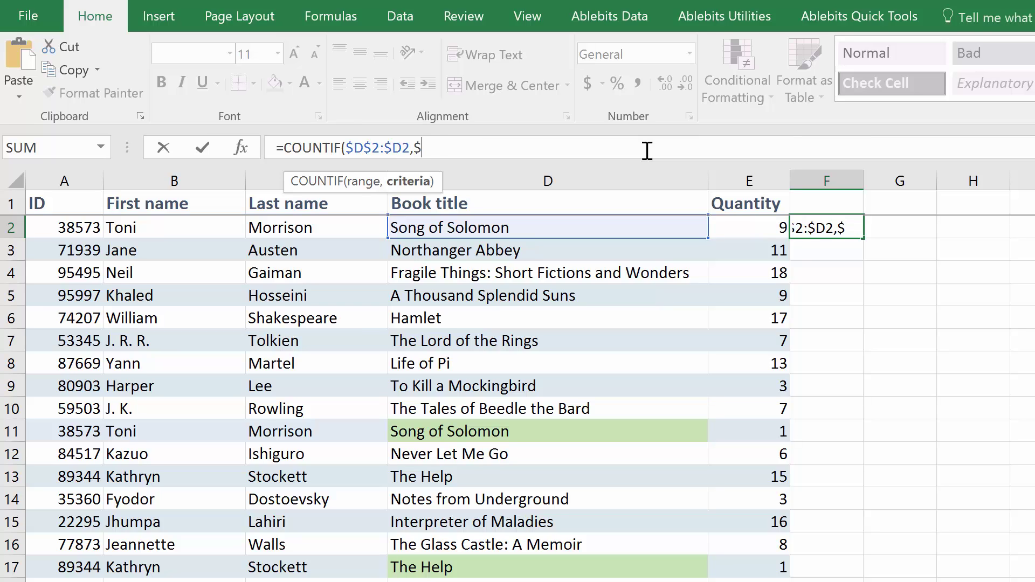
type("D2)")
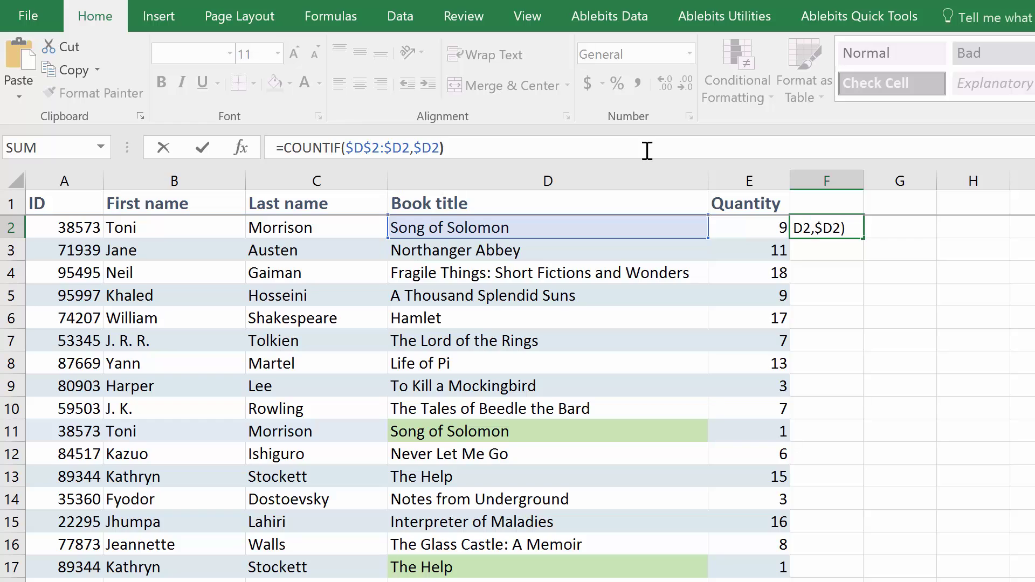
type(">1")
key("Return")
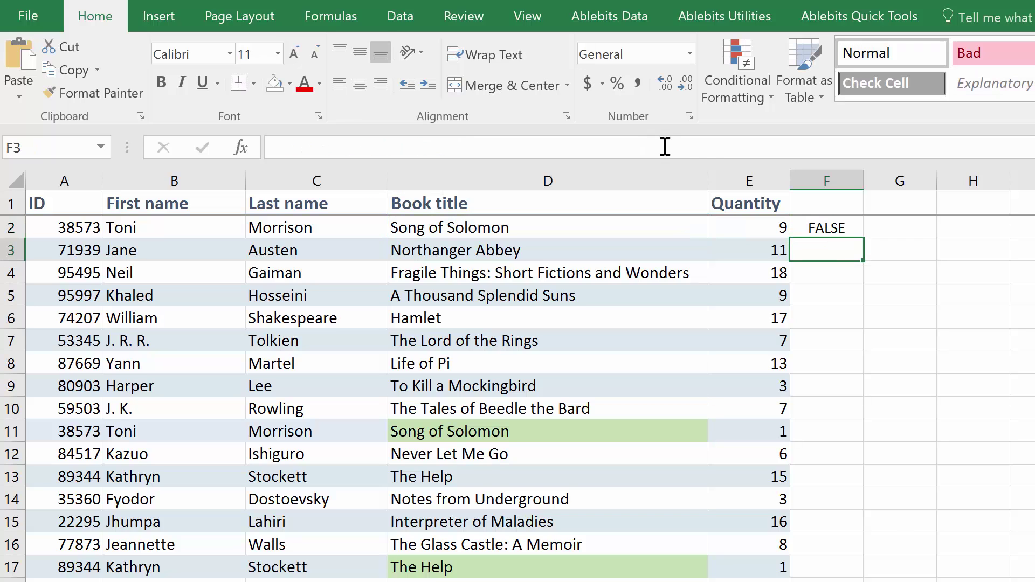
left_click(850, 229)
double_click(866, 240)
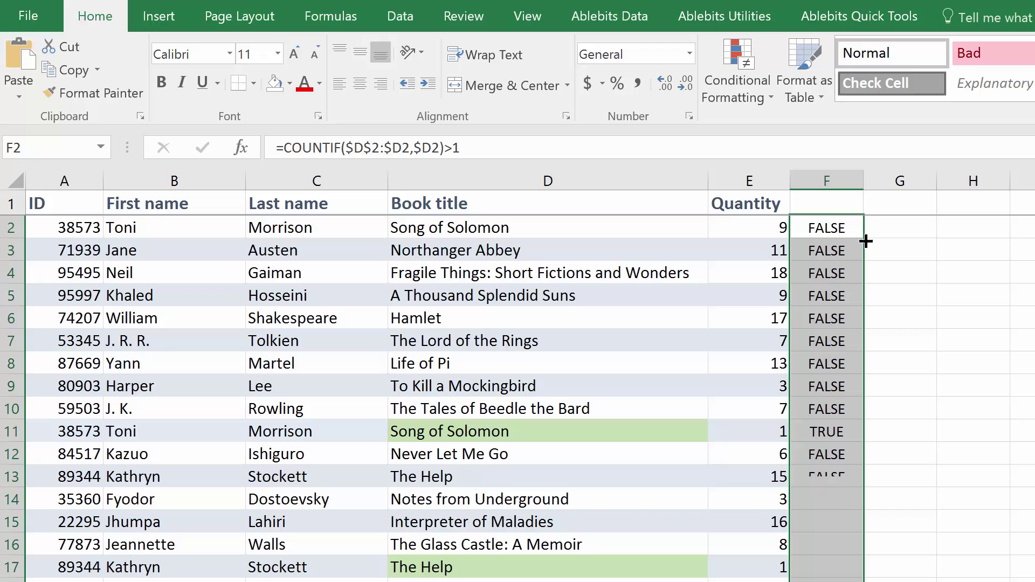
left_click(844, 427)
left_click_drag(844, 427, 696, 432)
Wrap F2's check in IF to show "Duplicate" or blank, then fill it down column F
left_click(835, 564)
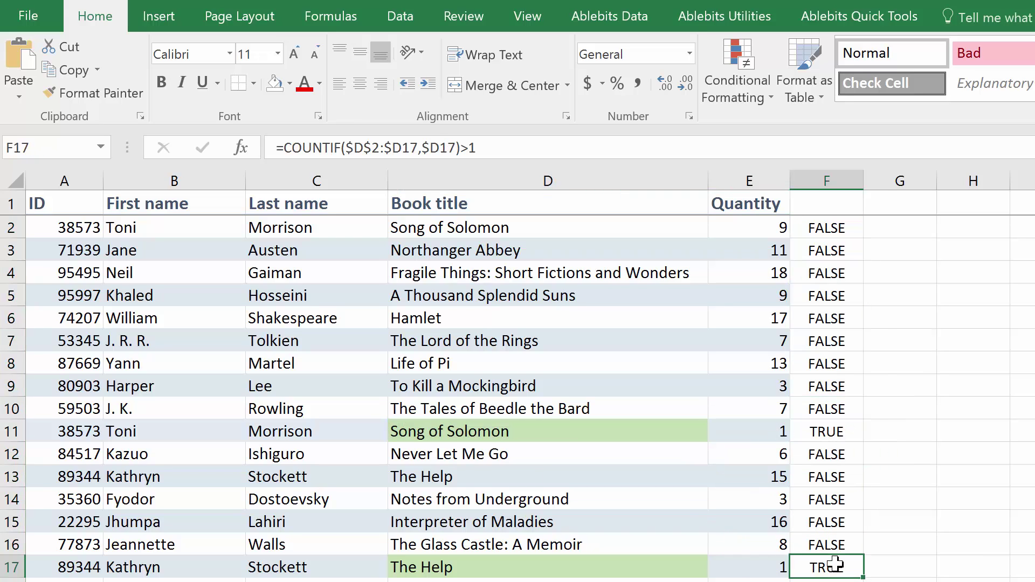
left_click(831, 228)
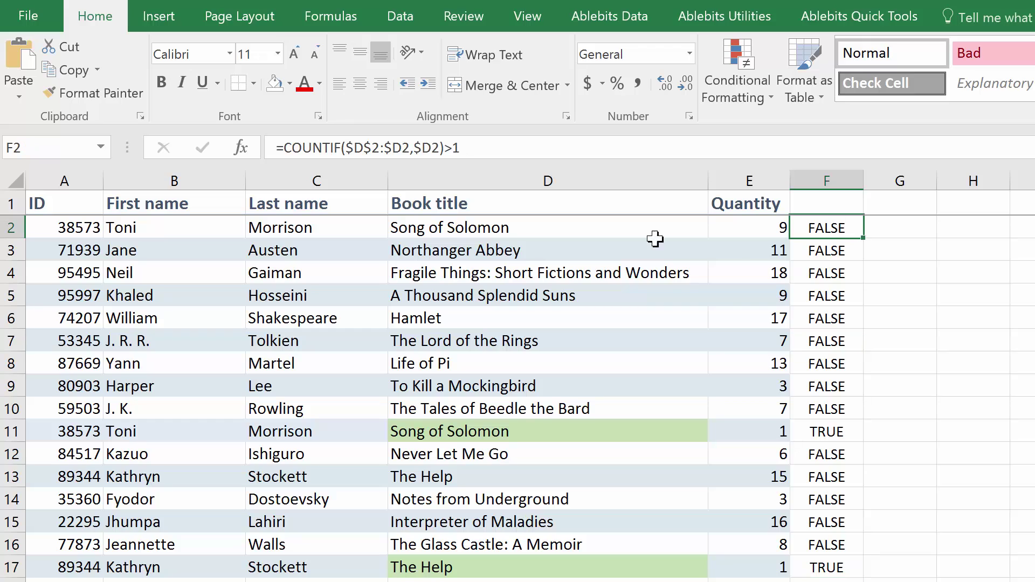
left_click(287, 145)
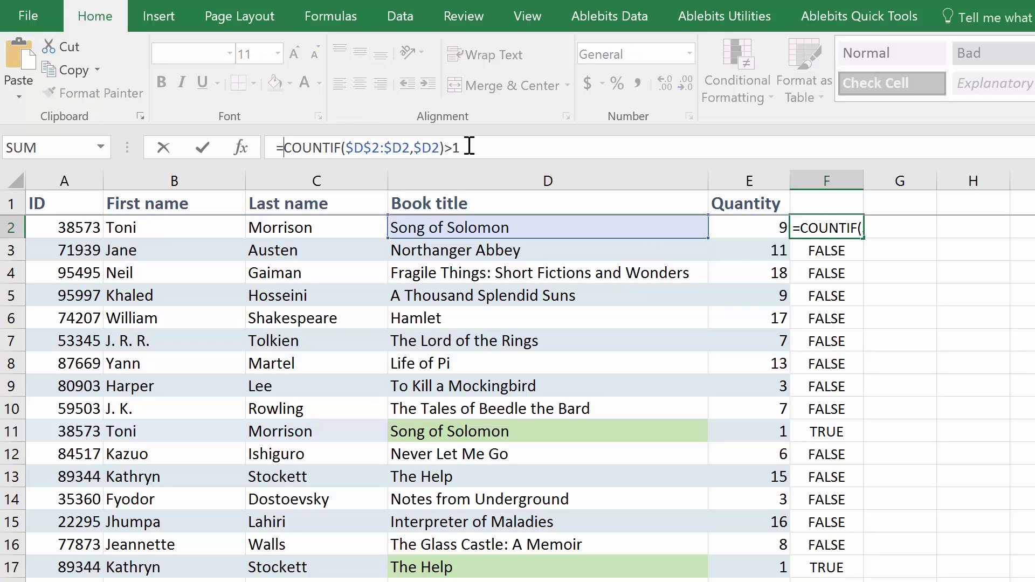
type("IF")
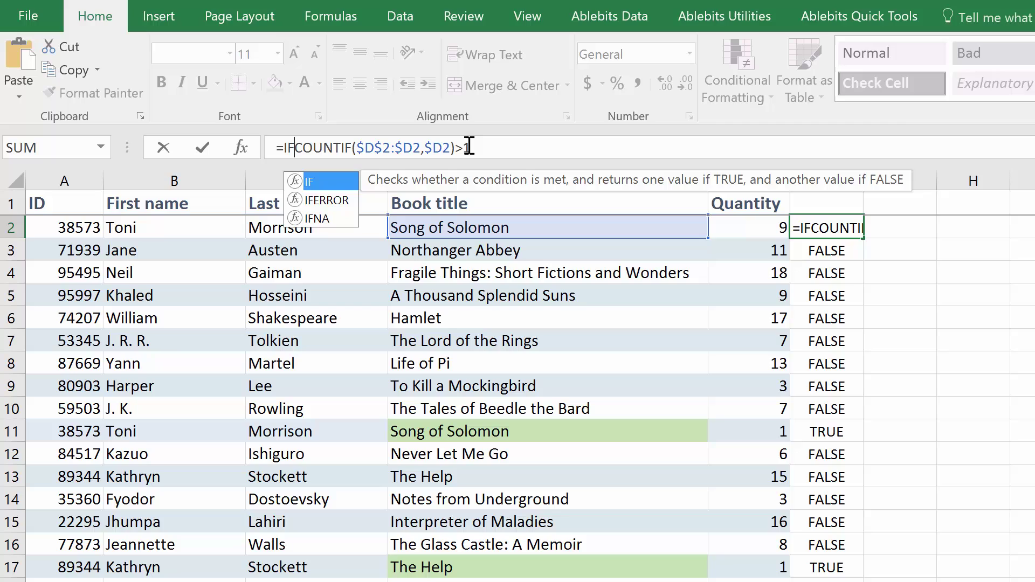
type("(")
left_click(487, 147)
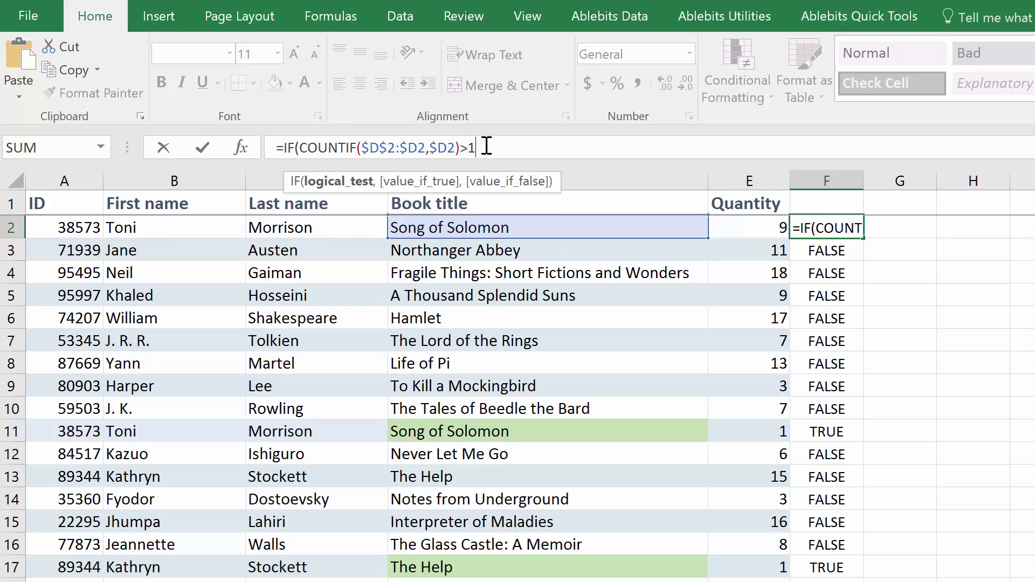
type(",\"")
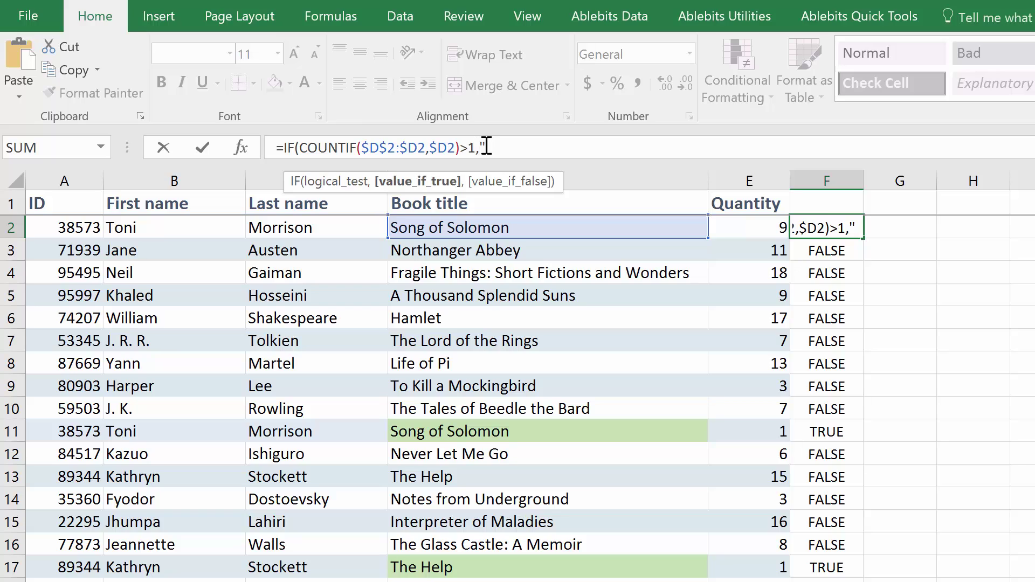
type("Duplicate")
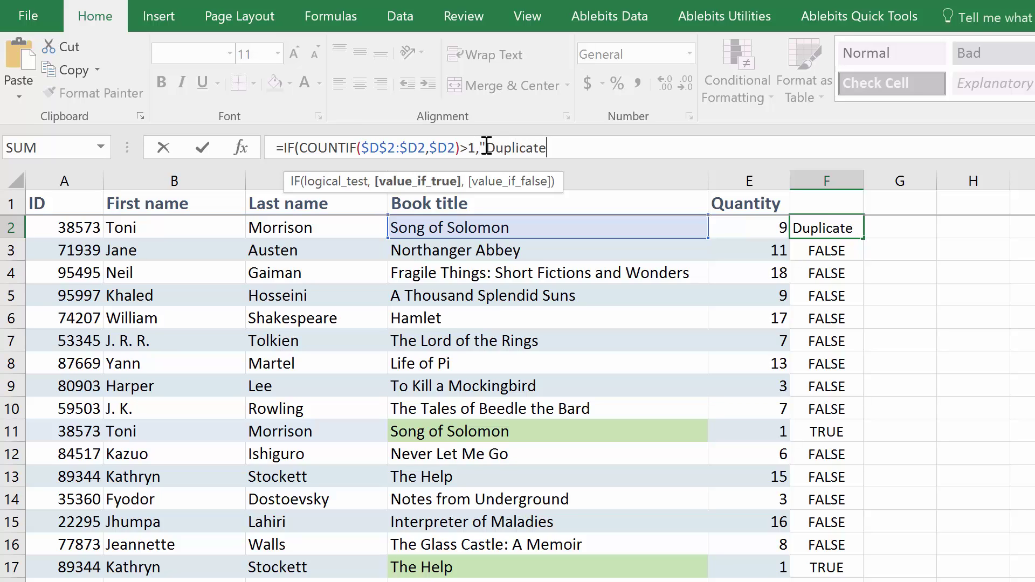
type("\",\"\")")
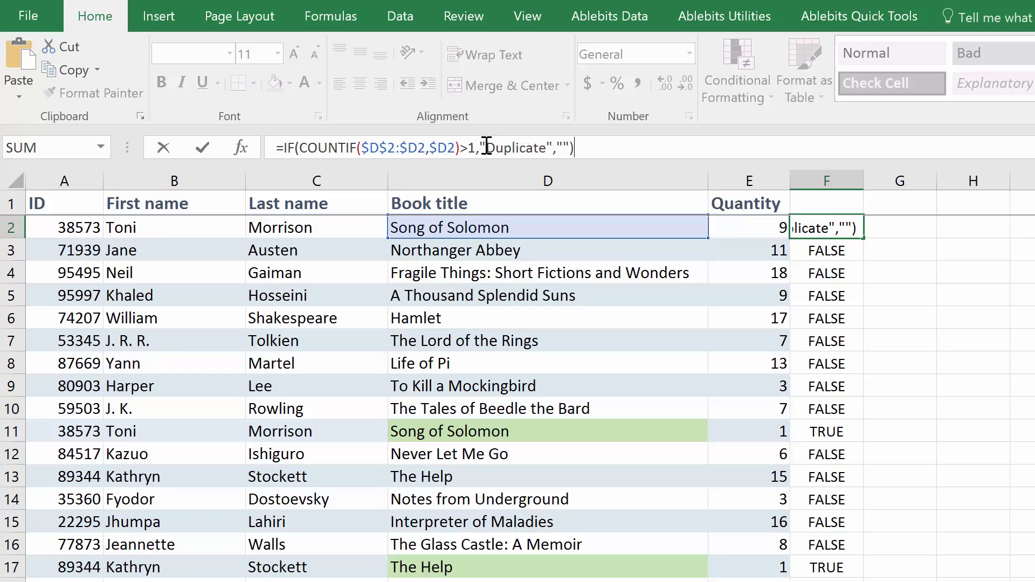
key("Return")
left_click(813, 227)
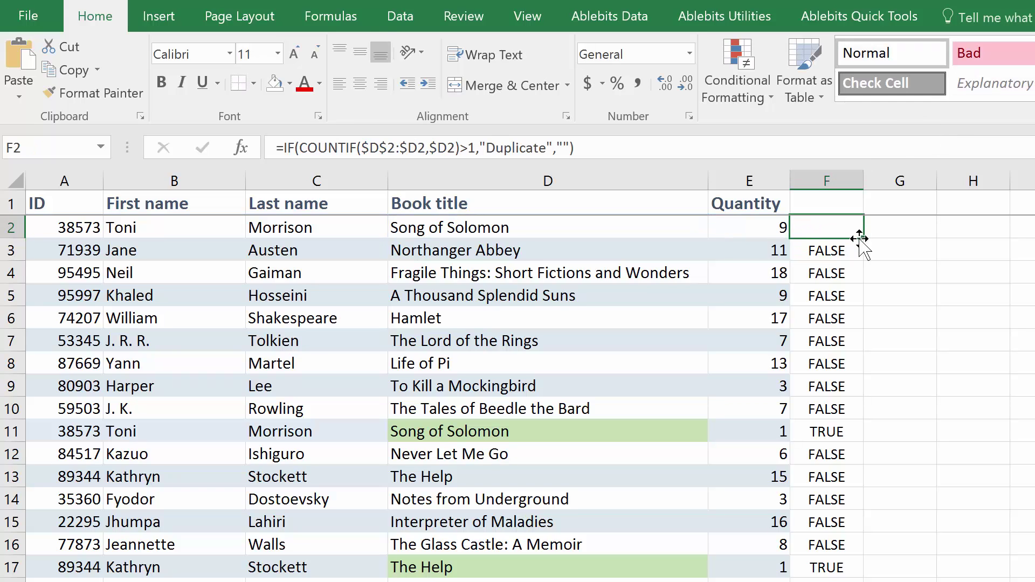
double_click(865, 239)
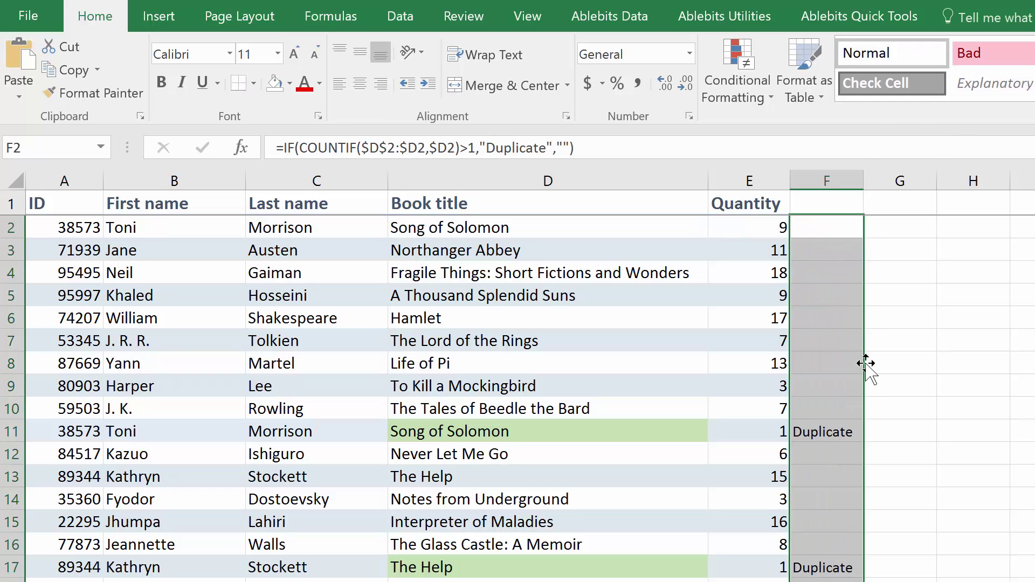
left_click(855, 437)
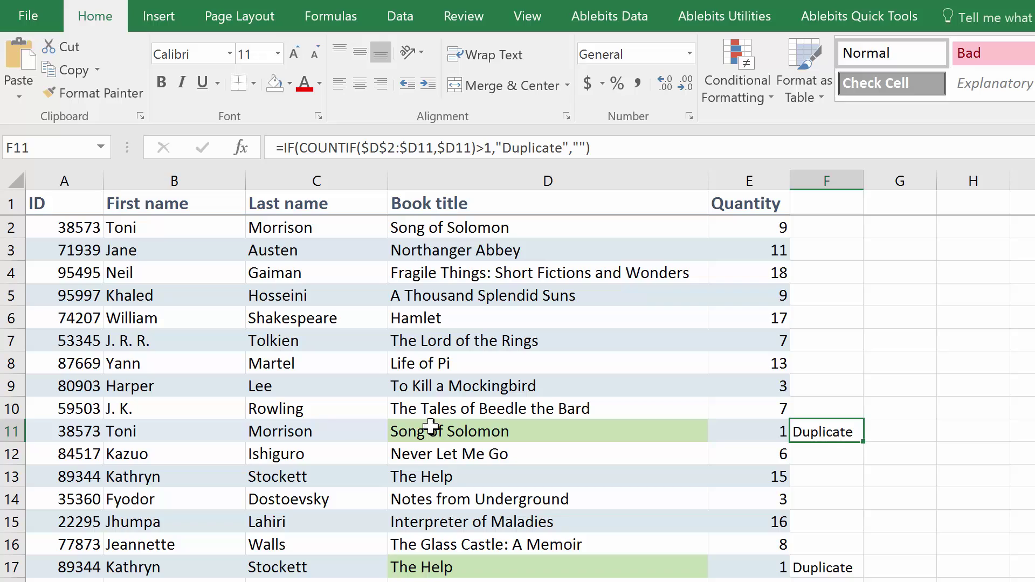
Turn F2's formula into COUNTIFS, replacing the book-title criteria with ID, first and last name
left_click_drag(306, 410, 65, 410)
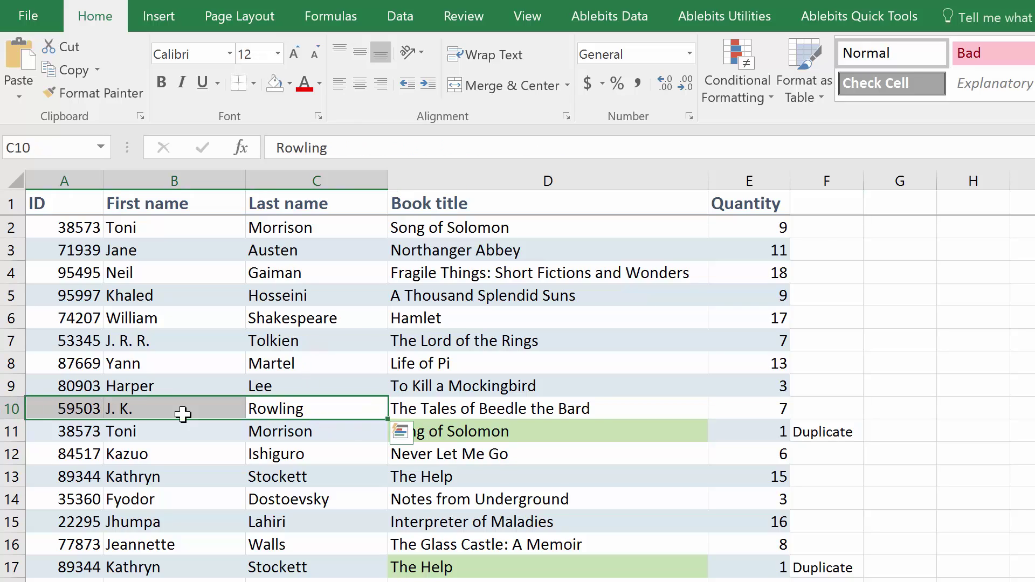
left_click(815, 222)
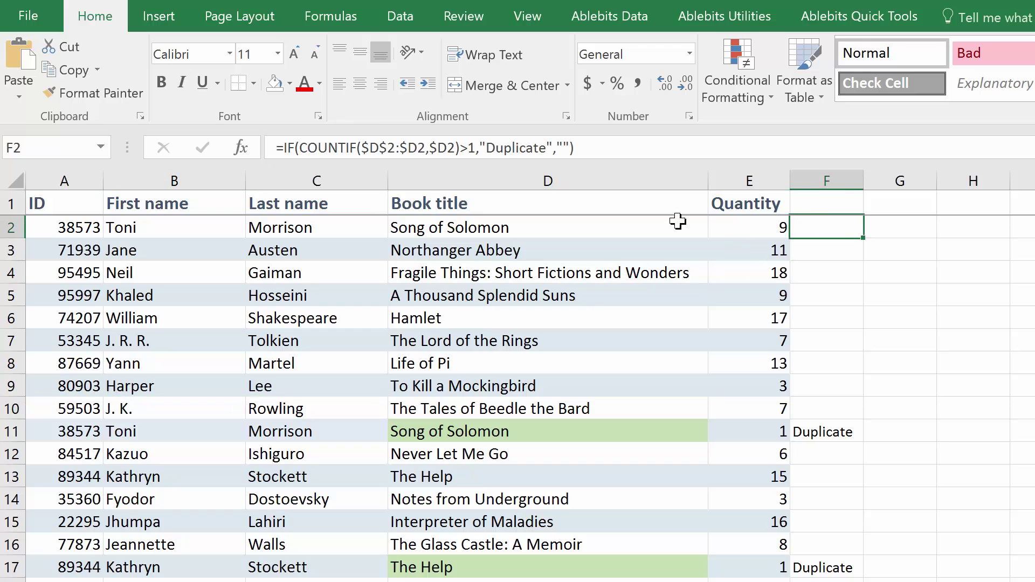
left_click(355, 148)
type("S")
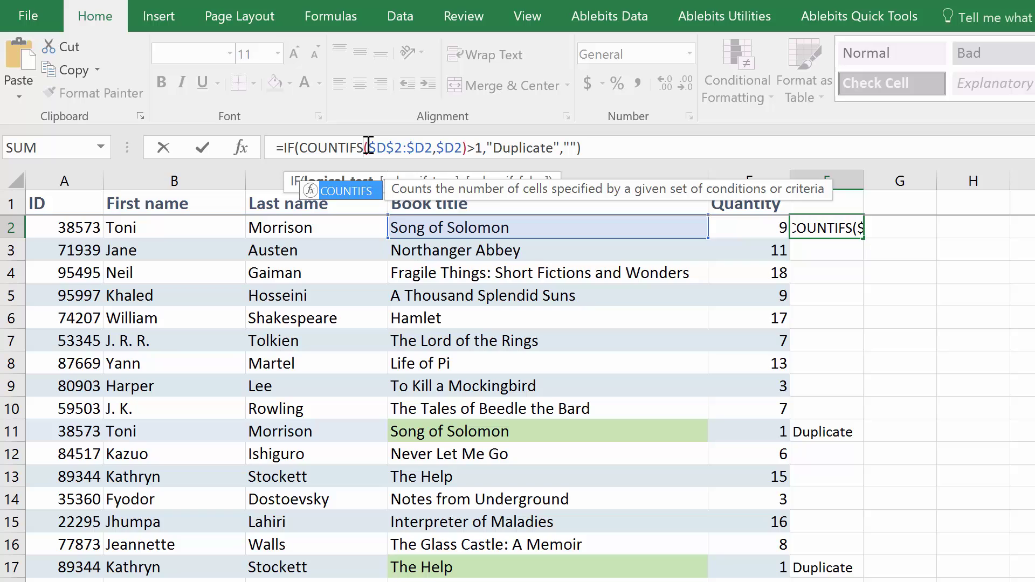
left_click(406, 147)
left_click_drag(368, 148, 463, 147)
type("$A$2:$A2,$A2,$B$2:$B2,$B2,$C$2:$C2,$C2")
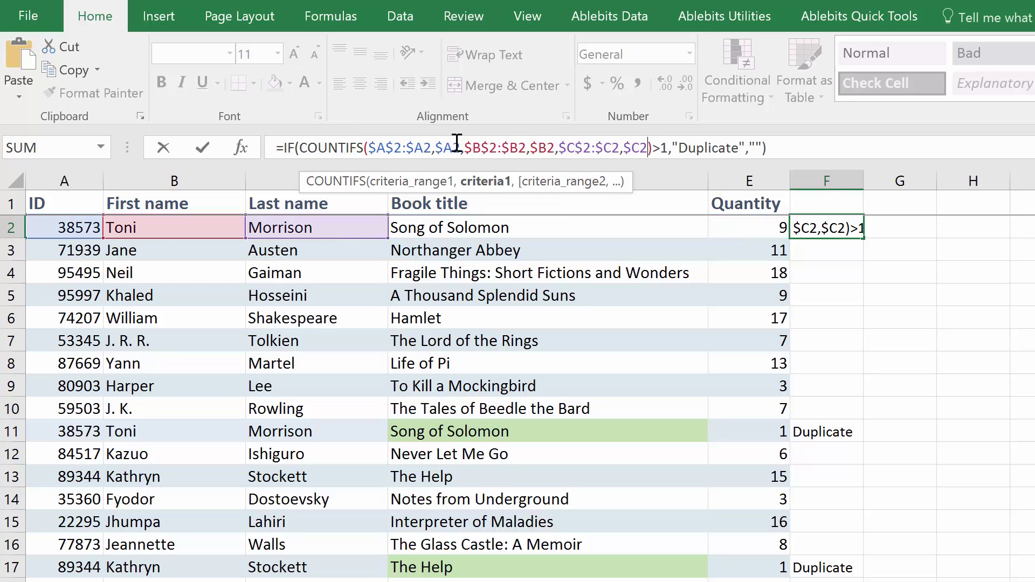
Review the three COUNTIFS criteria ranges, then compare the ID and names in rows 2 and 11
left_click(392, 148)
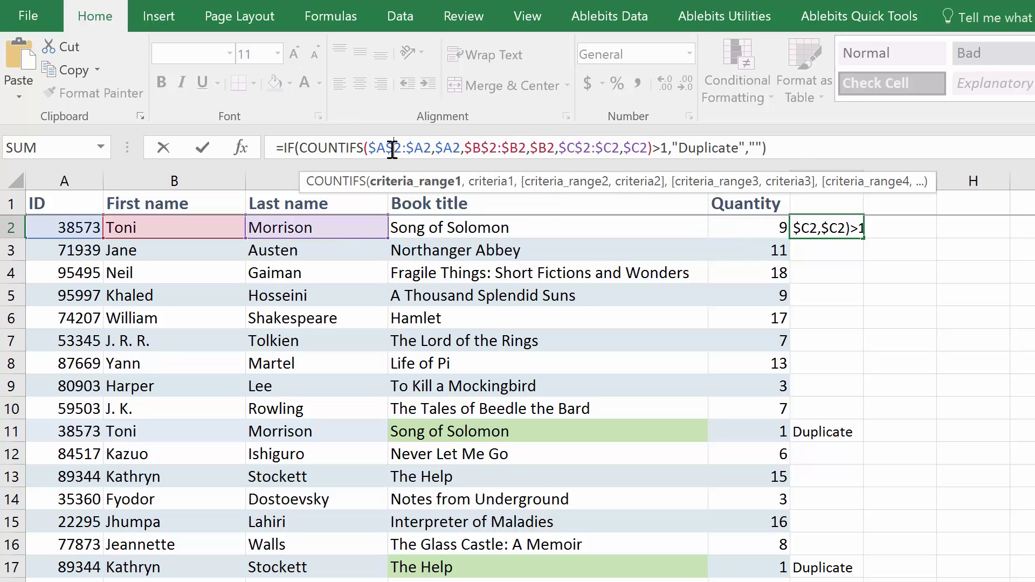
left_click(508, 150)
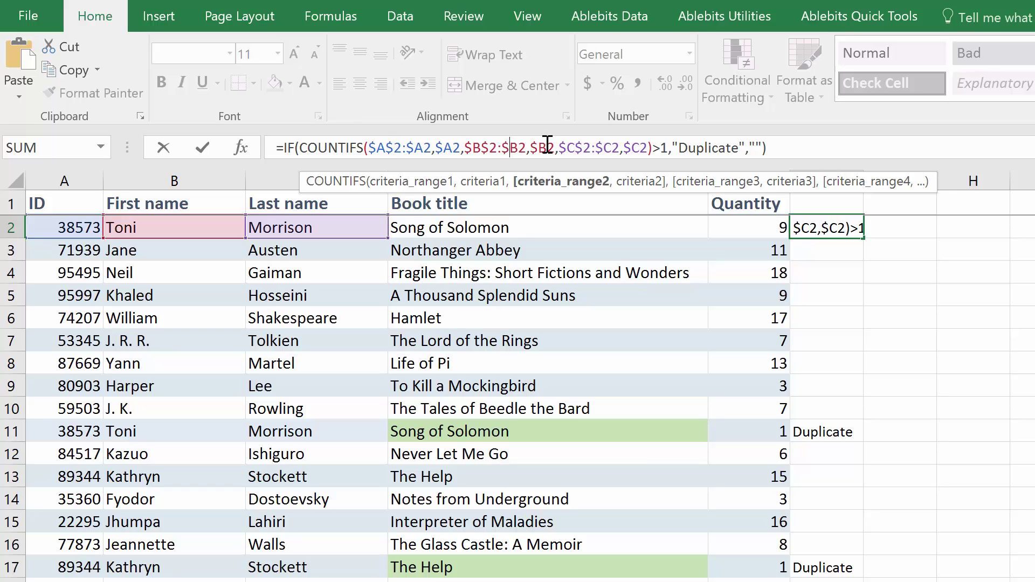
left_click(609, 149)
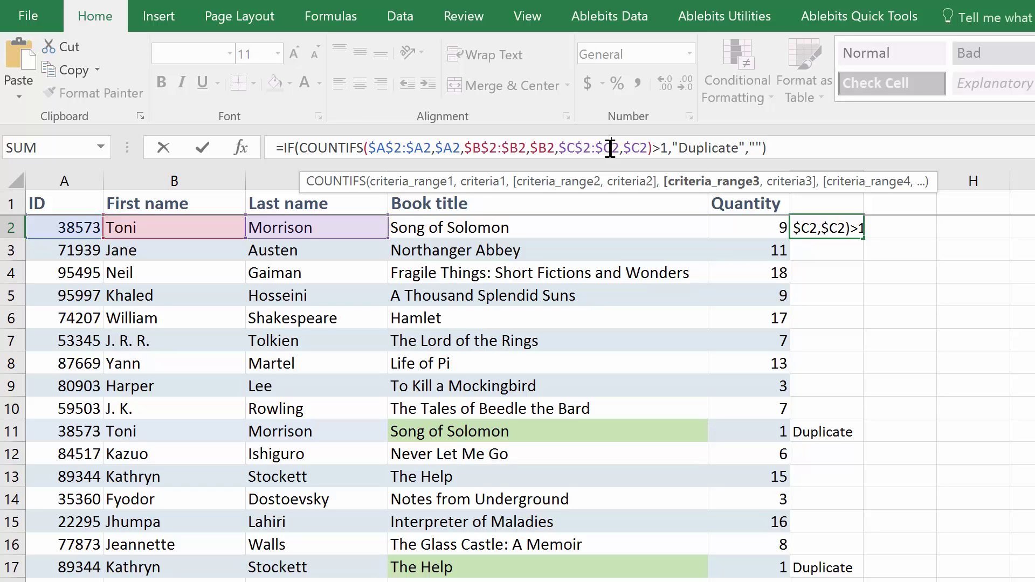
key("Escape")
left_click_drag(61, 226, 259, 227)
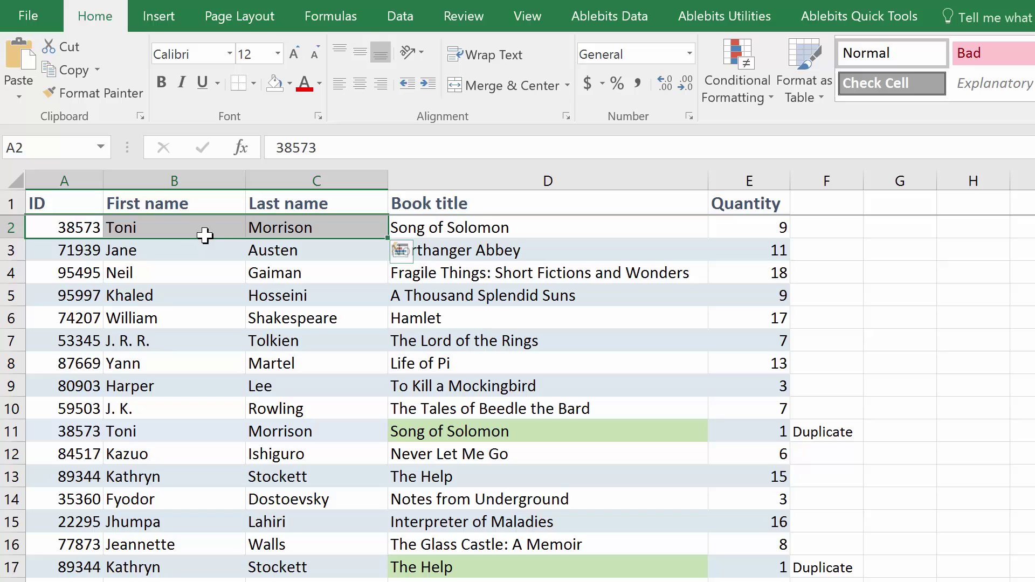
left_click_drag(61, 431, 285, 435)
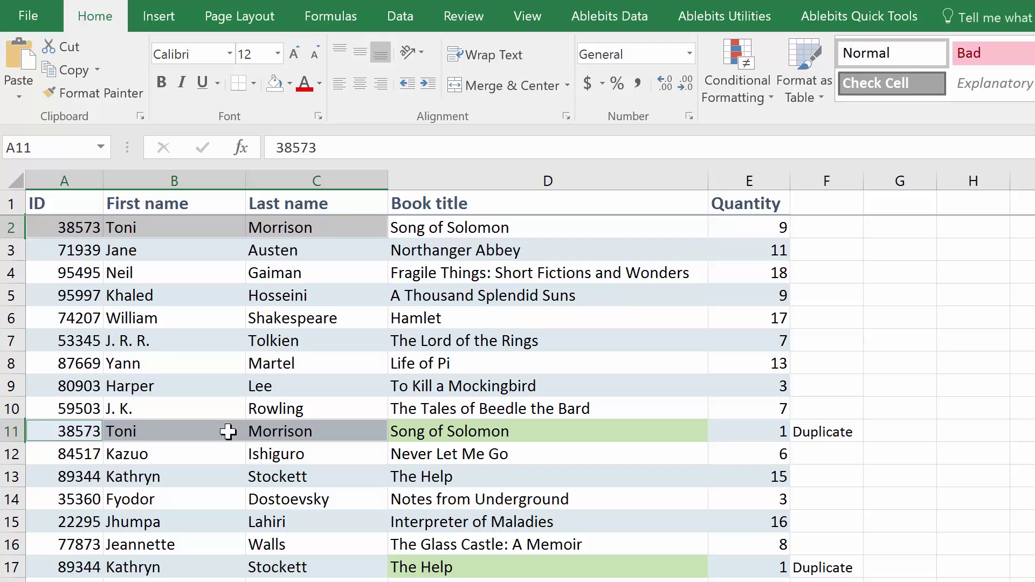
left_click(65, 226)
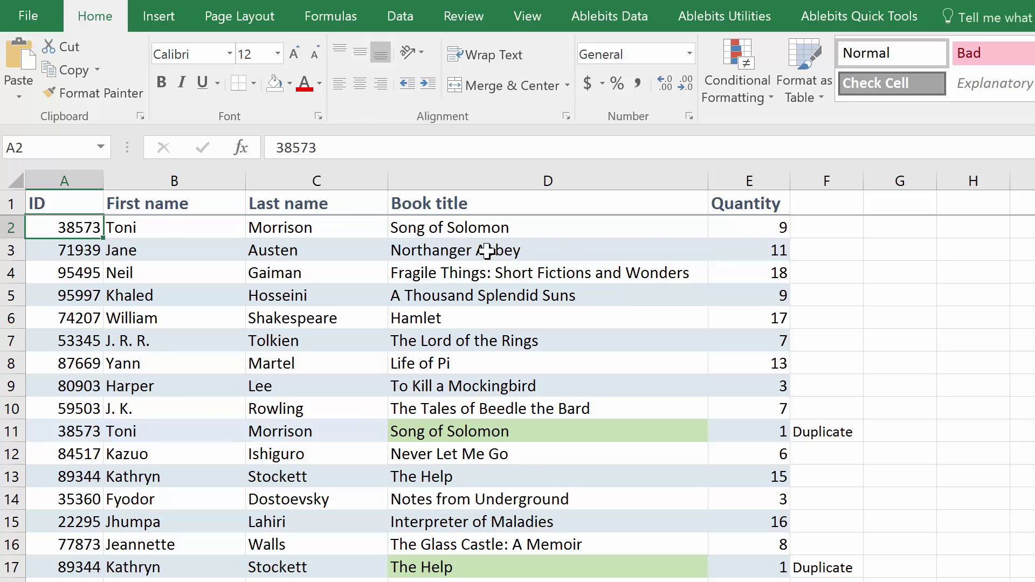
left_click(825, 221)
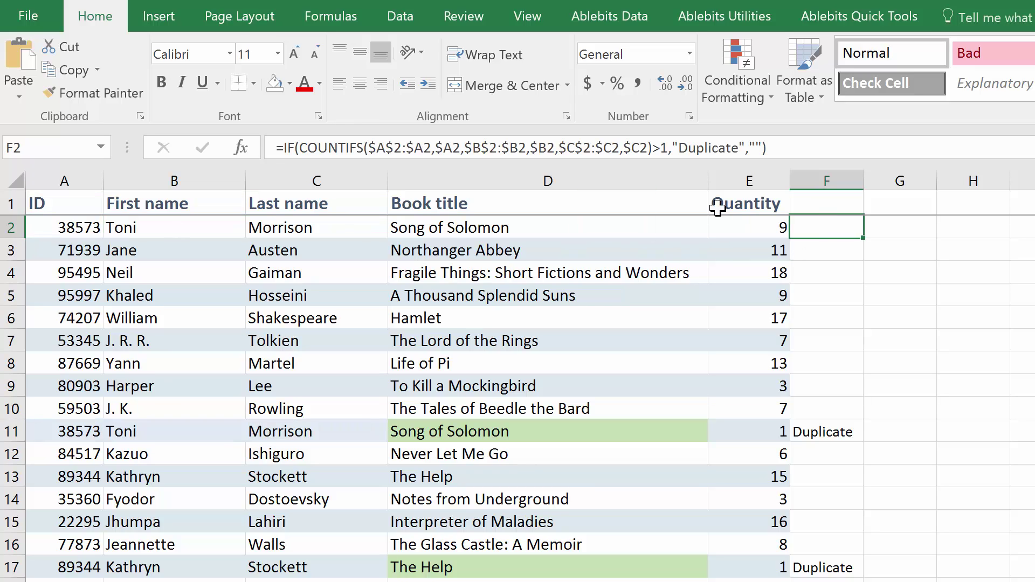
left_click(828, 15)
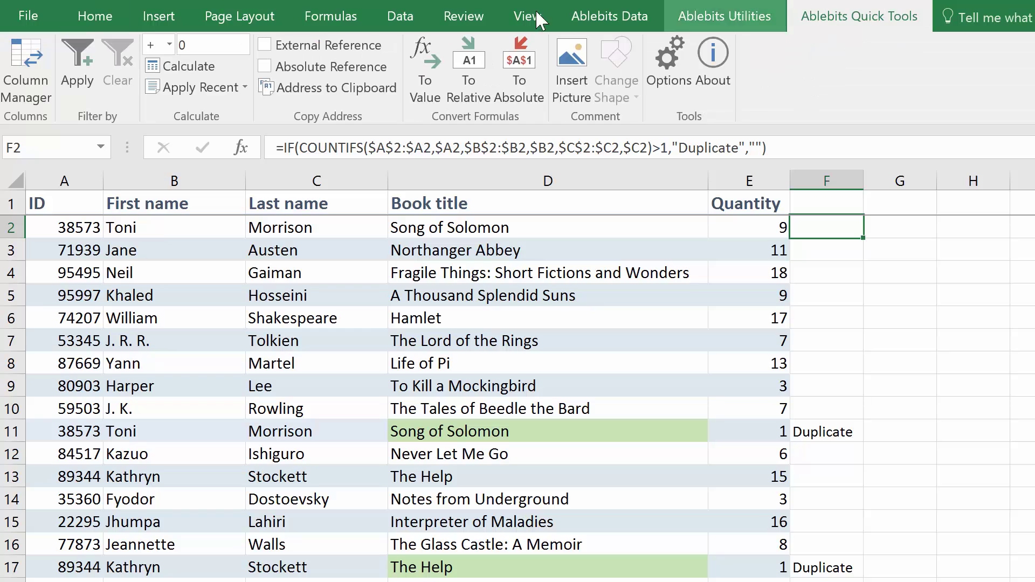
left_click(74, 86)
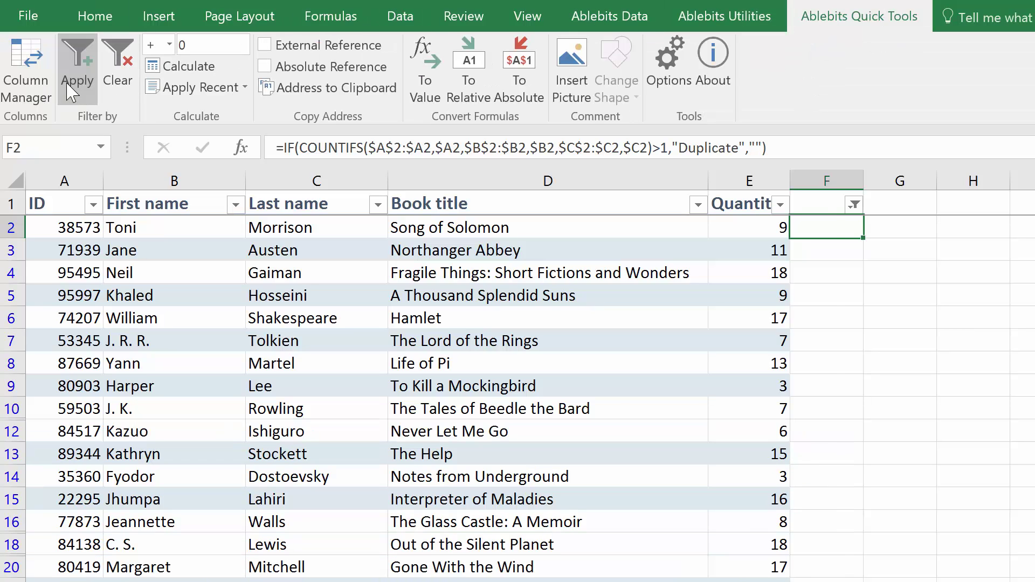
left_click(123, 85)
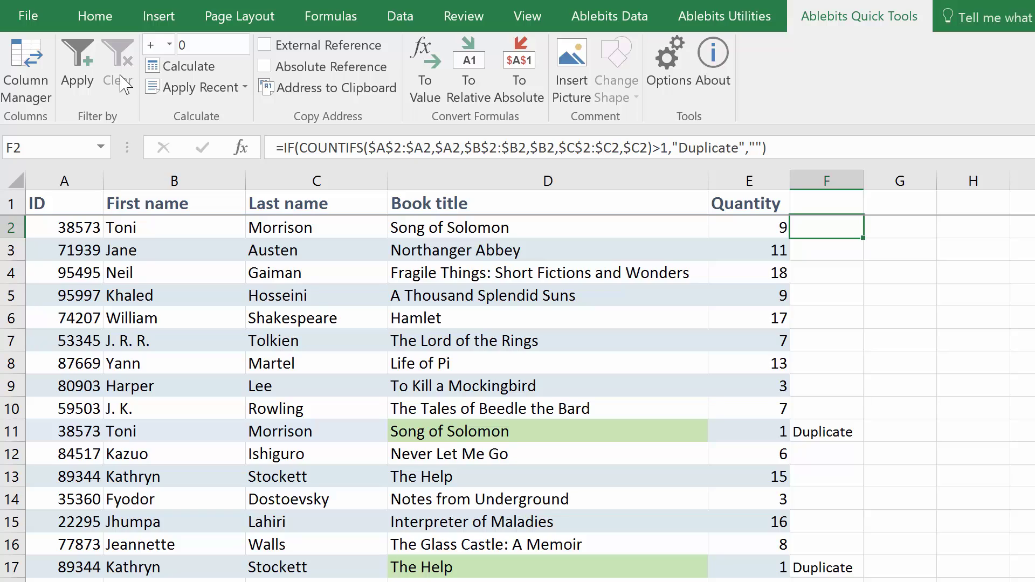
Run Ablebits Dedupe Table on ID and Book title with Select duplicates, finding 572 values
left_click(600, 25)
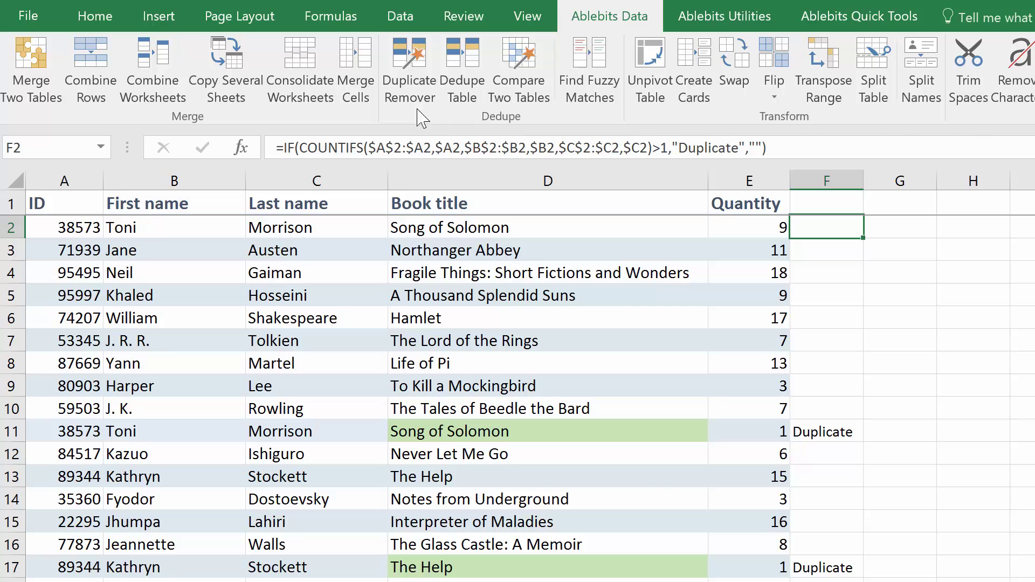
left_click(256, 227)
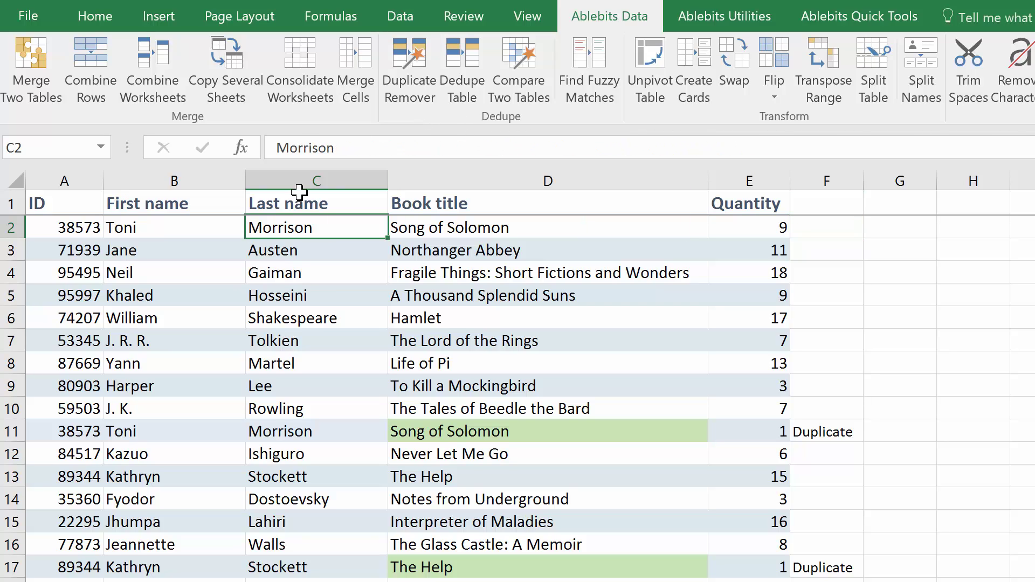
left_click(459, 70)
left_click_drag(214, 48, 241, 59)
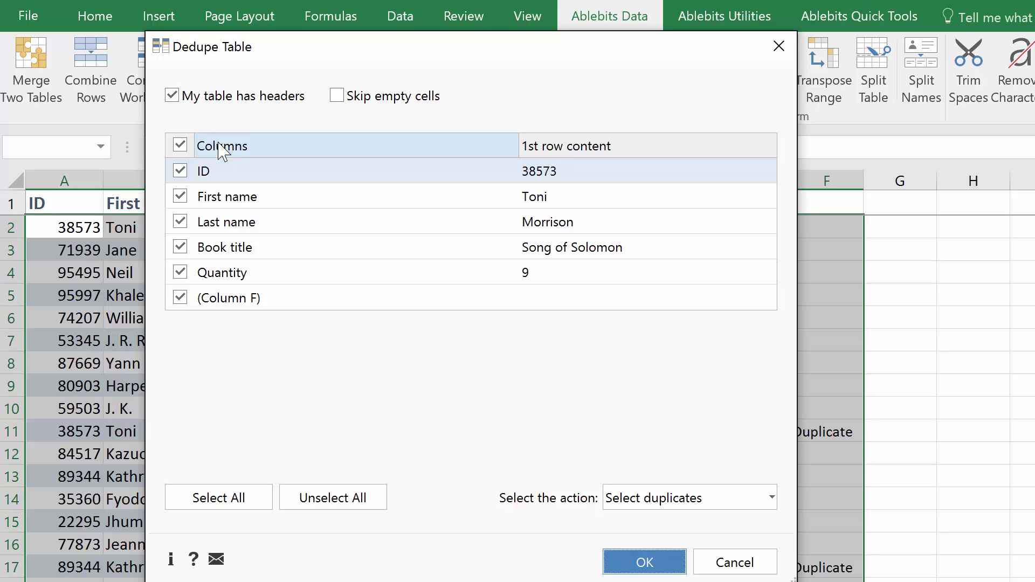
left_click(180, 144)
left_click(179, 171)
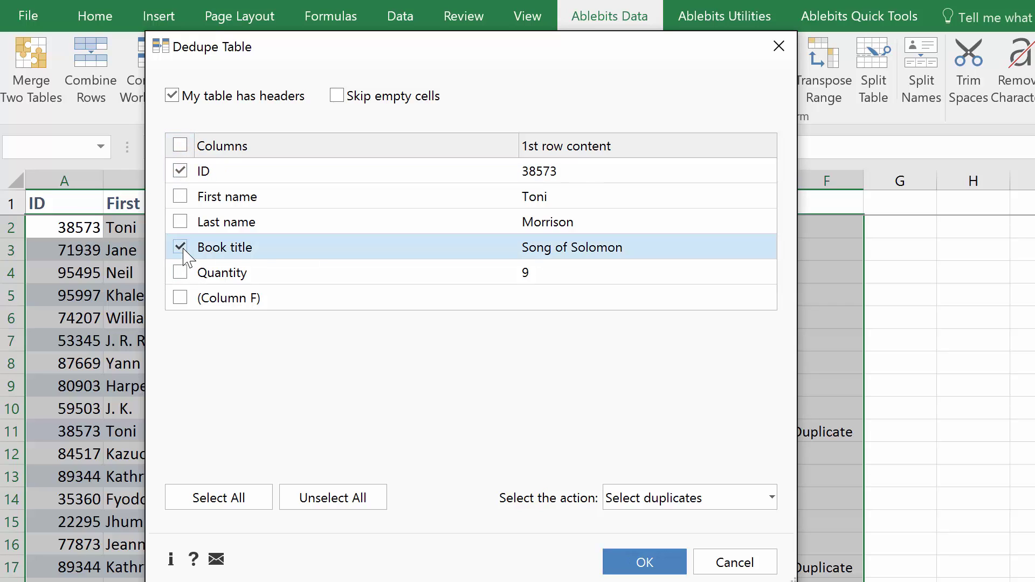
left_click(769, 502)
left_click(764, 499)
left_click(655, 561)
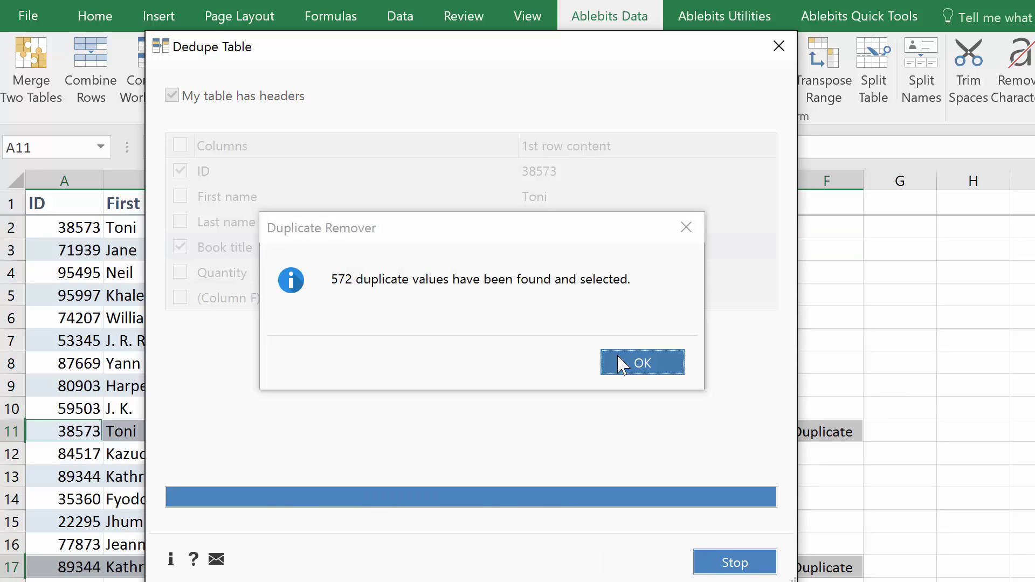
left_click(624, 360)
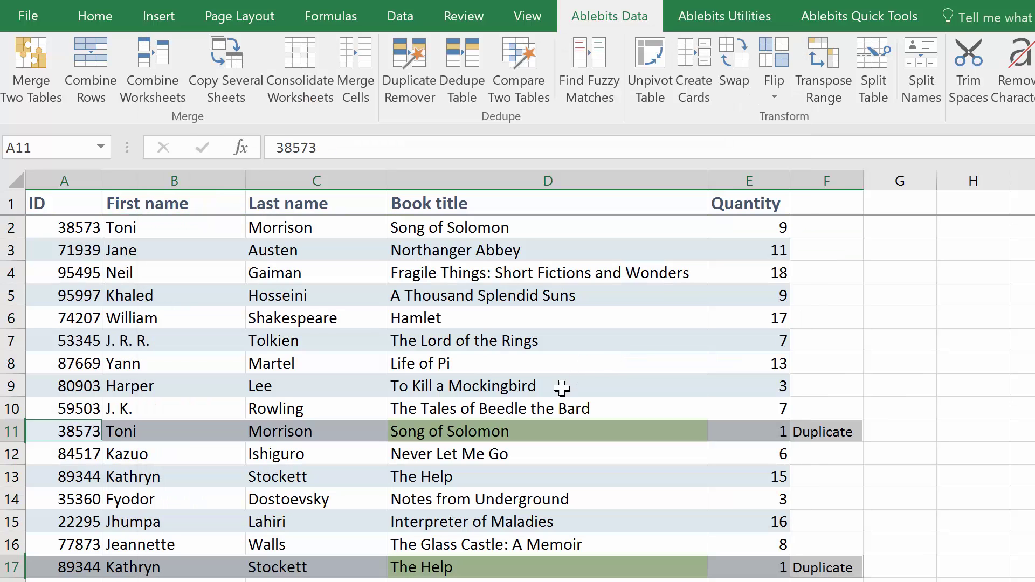
Start Duplicate Remover on the table range, finding duplicates except first occurrences
left_click(506, 226)
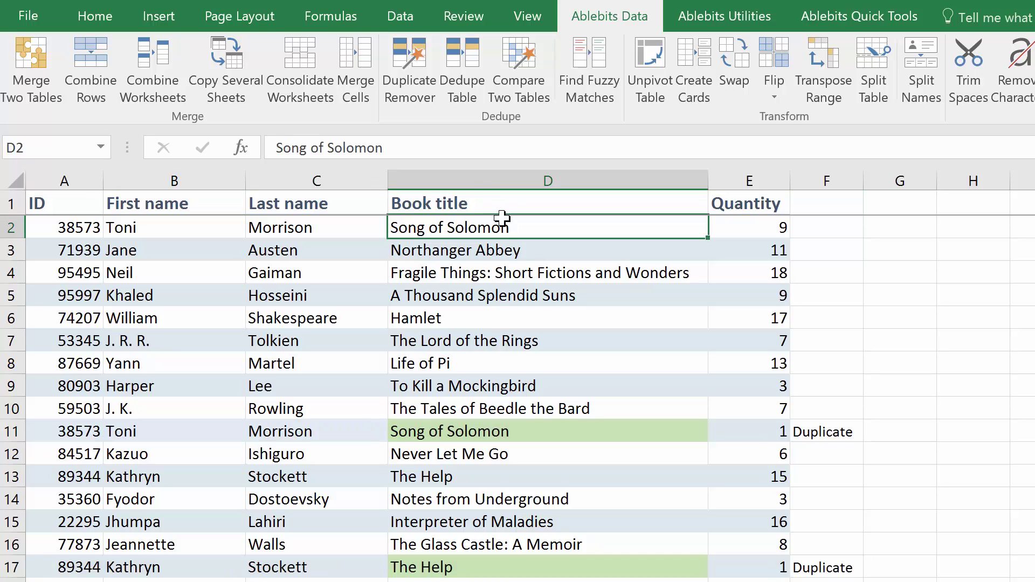
left_click(392, 82)
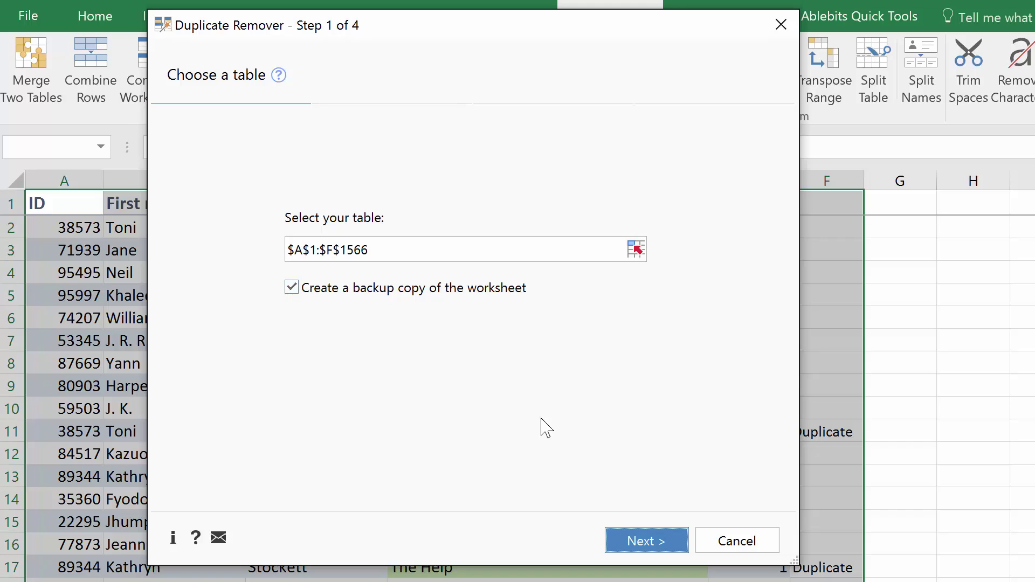
left_click(656, 544)
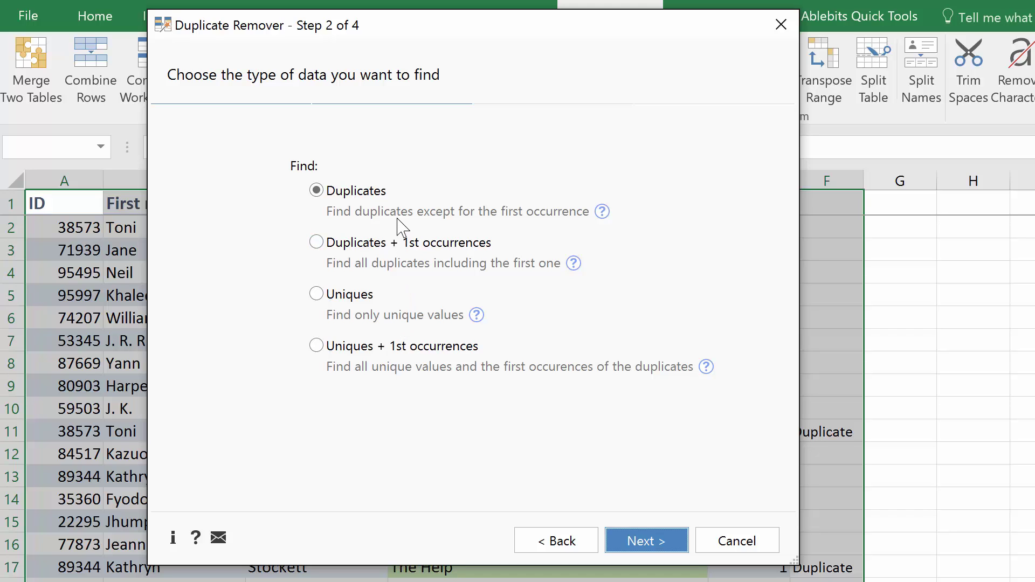
left_click(675, 542)
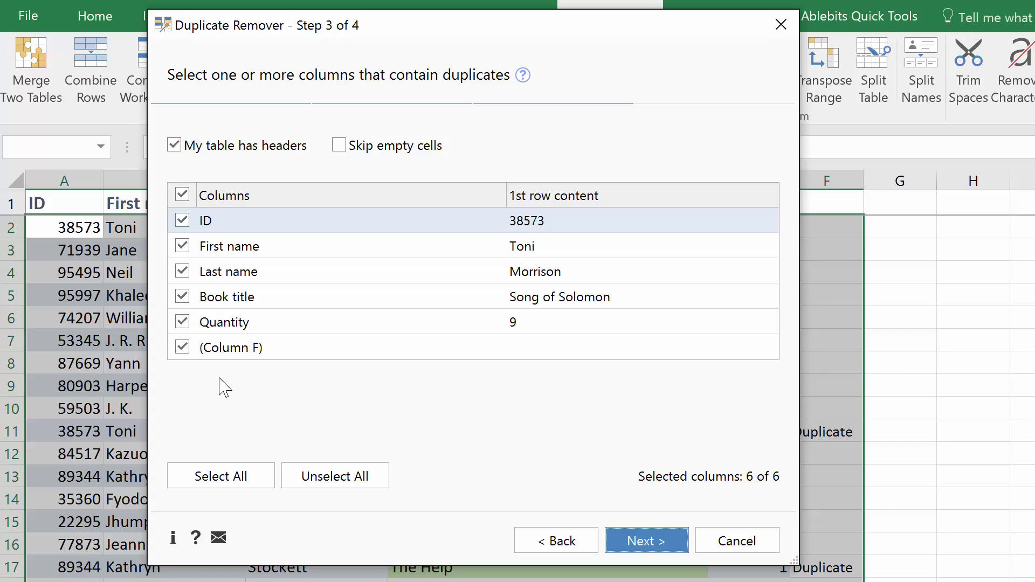
Compare on ID, First name, Last name and Book title and select the 572 duplicates found
left_click(183, 198)
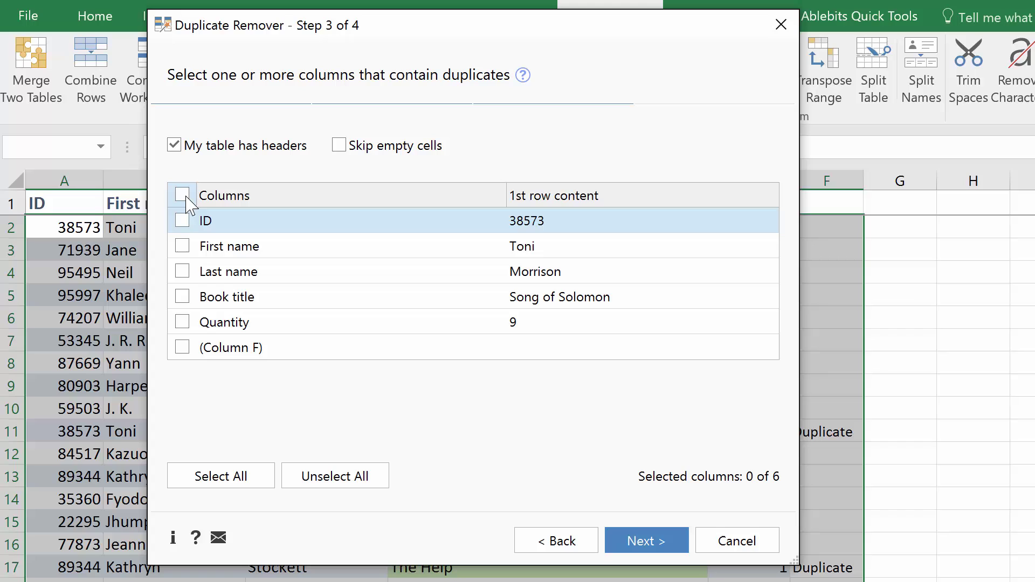
left_click(182, 220)
left_click(182, 246)
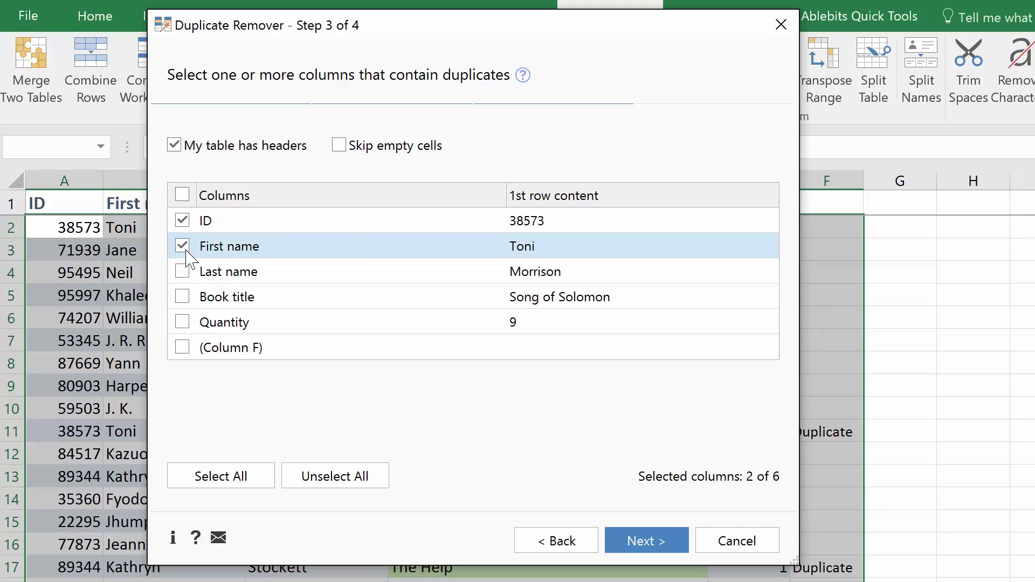
left_click(182, 271)
left_click(183, 296)
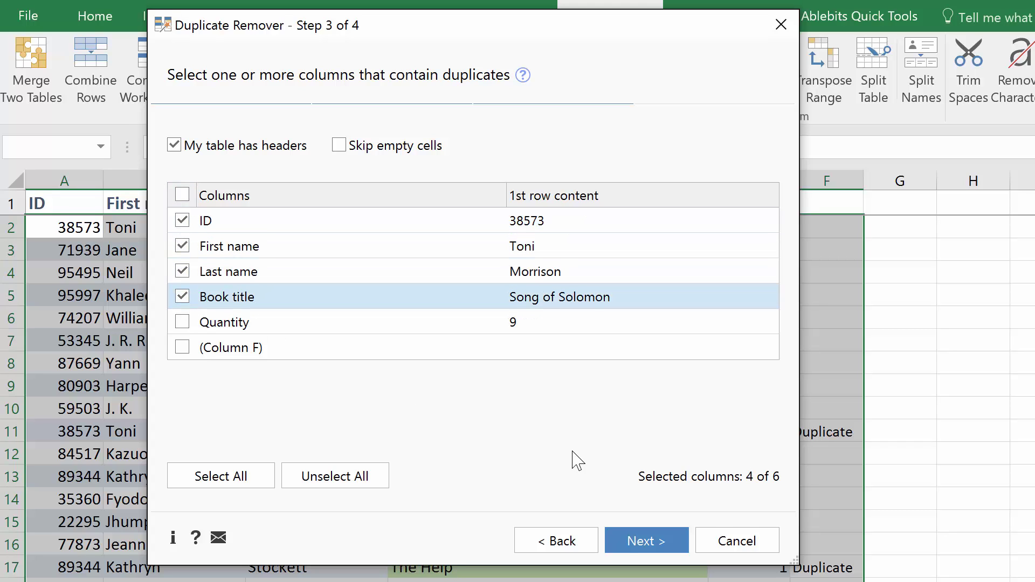
left_click(619, 533)
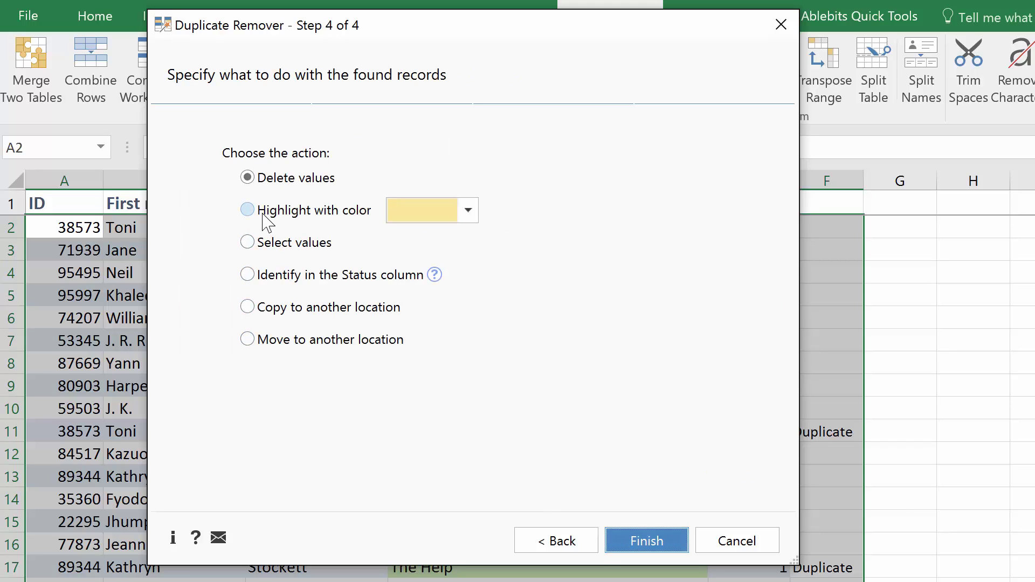
left_click(249, 243)
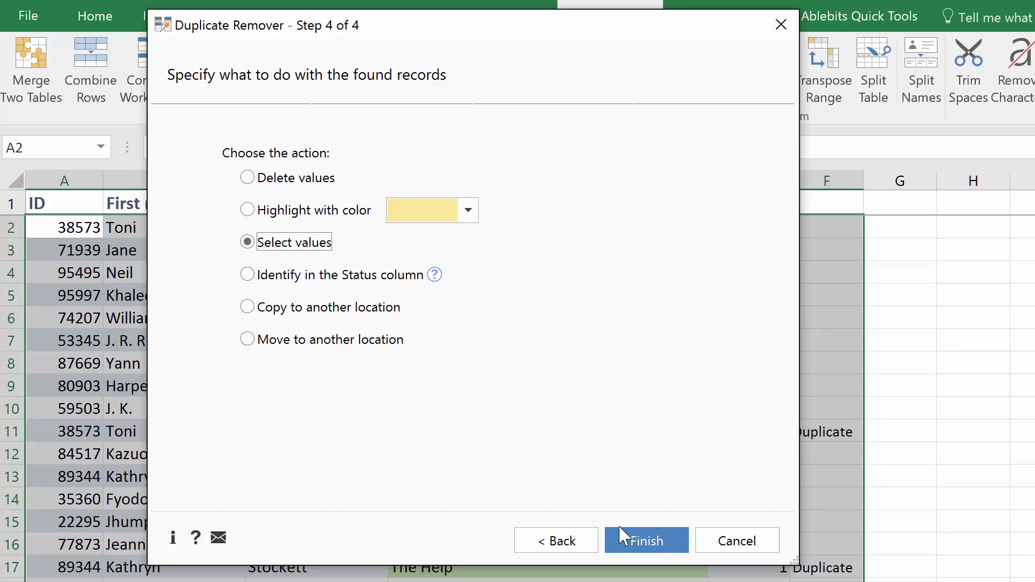
left_click(626, 539)
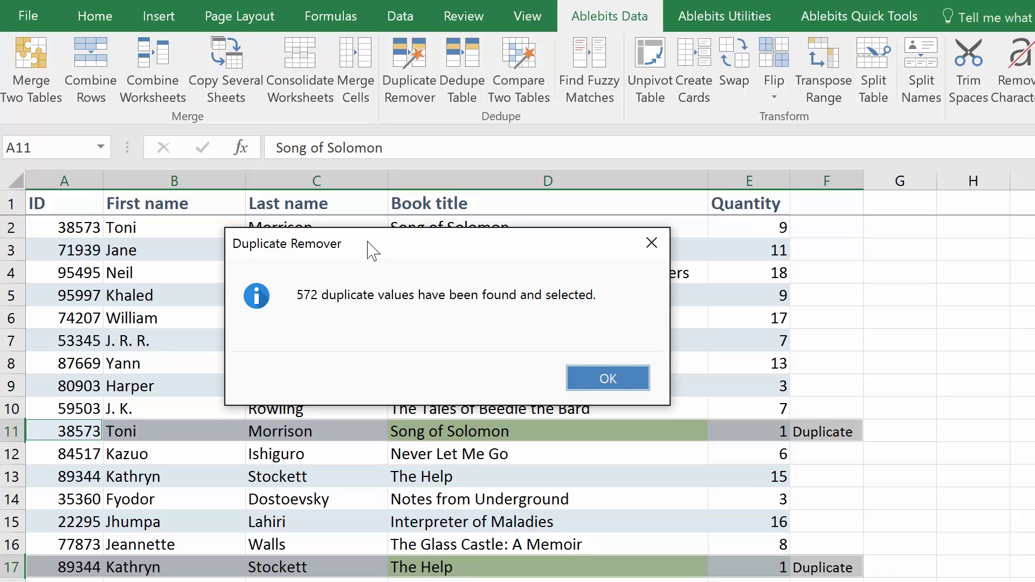
Dismiss the 572-duplicates message, then review rows 11, 17 and 19 with the selection cleared
left_click(570, 389)
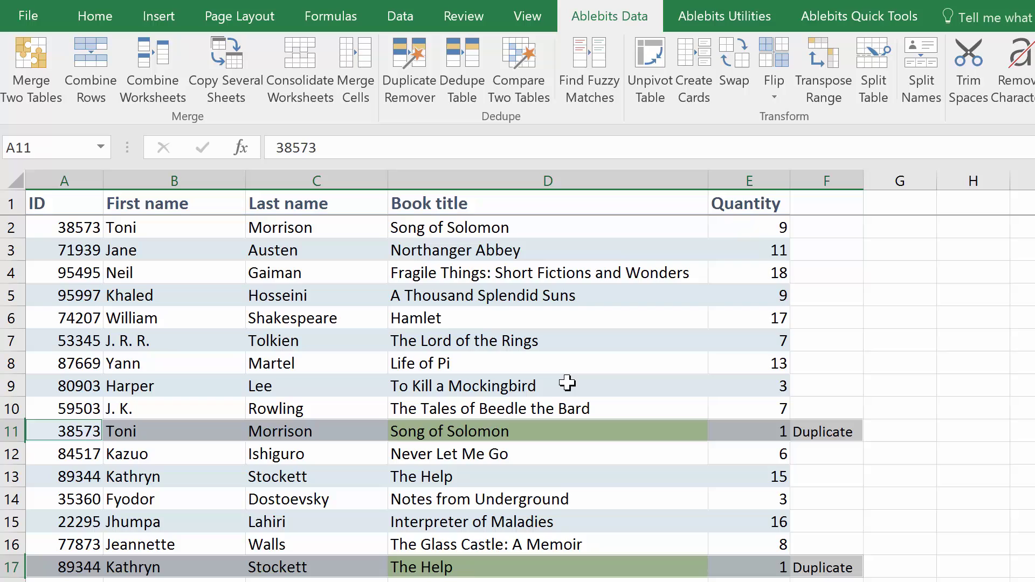
scroll(567, 383, "down", 3)
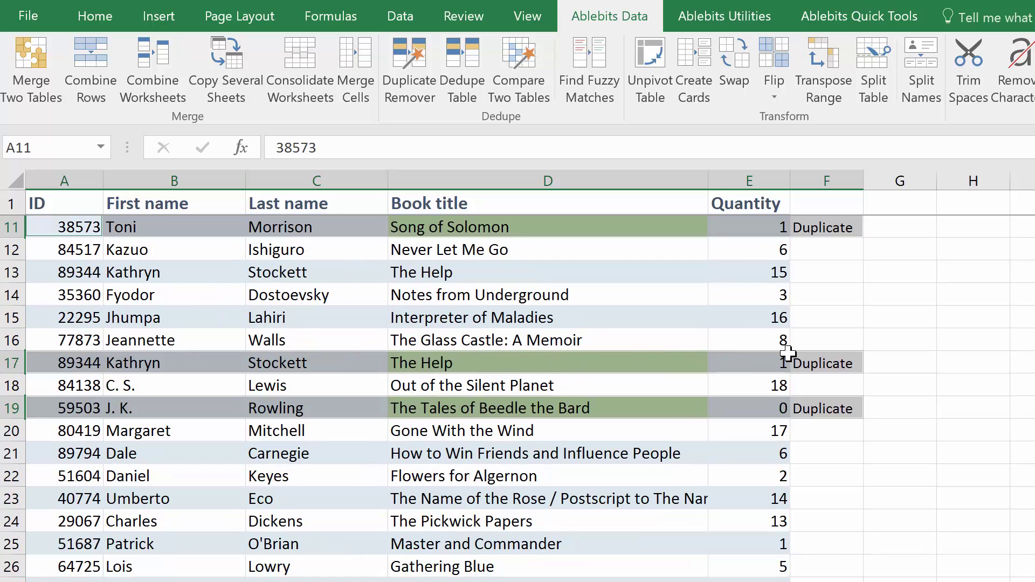
left_click(814, 356)
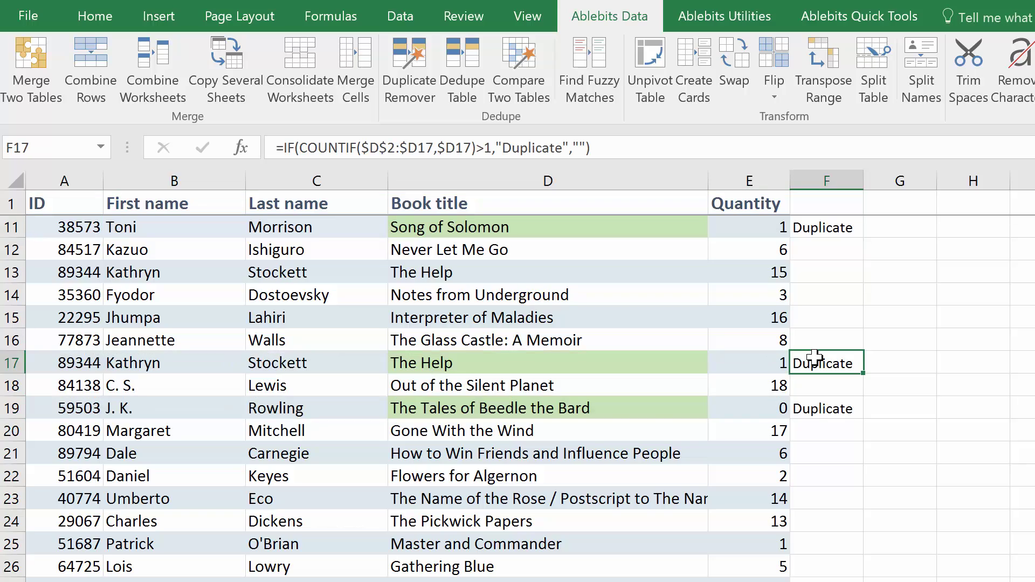
scroll(814, 356, "up", 3)
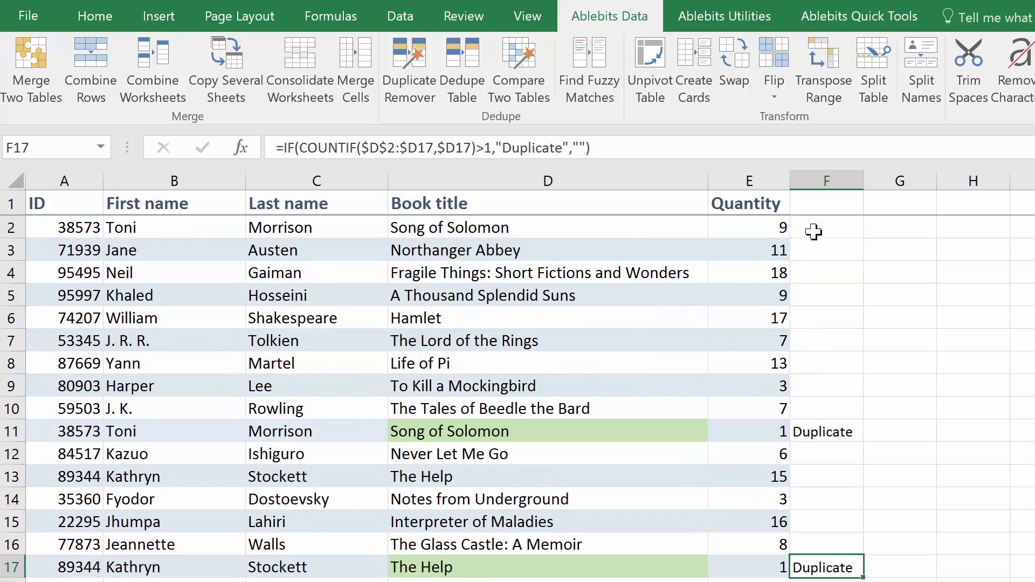